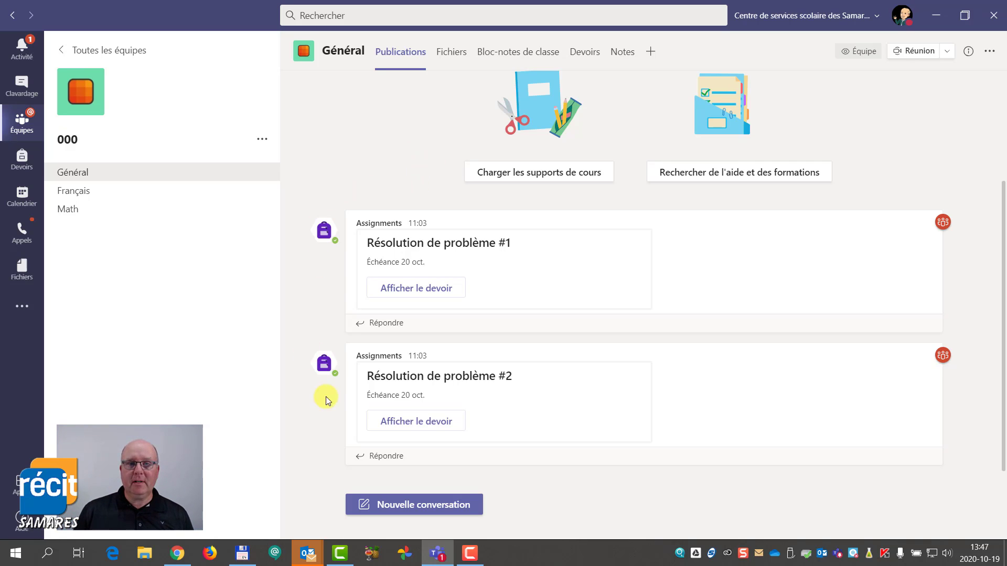
Post a new conversation reading "Bonjour !" in the Général channel
click(418, 506)
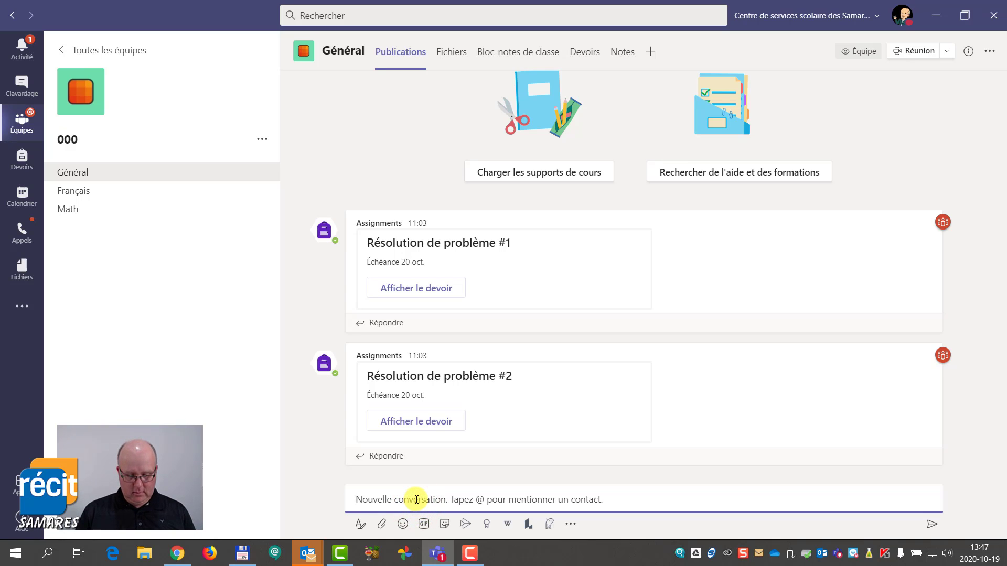
text(Bonjour !)
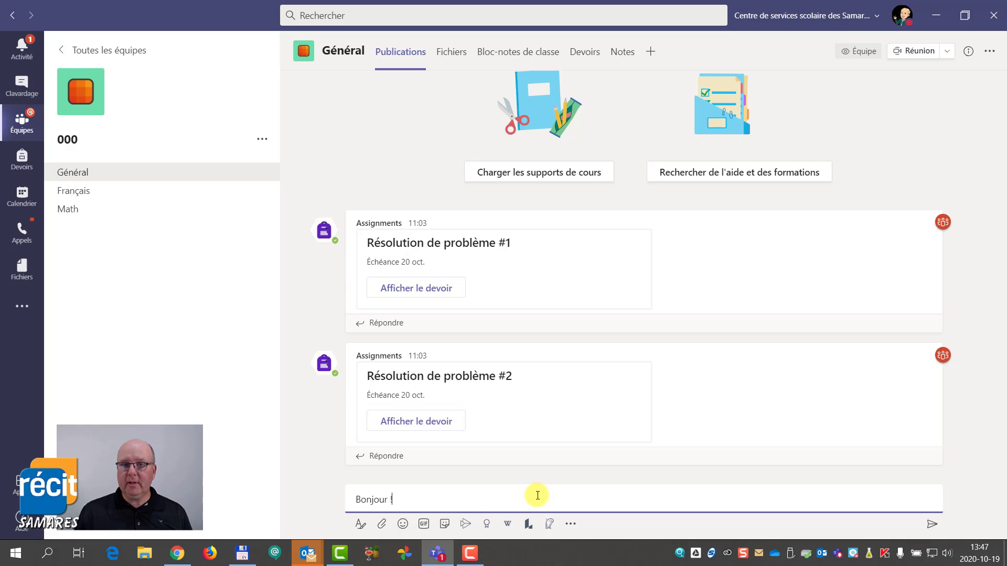
click(931, 524)
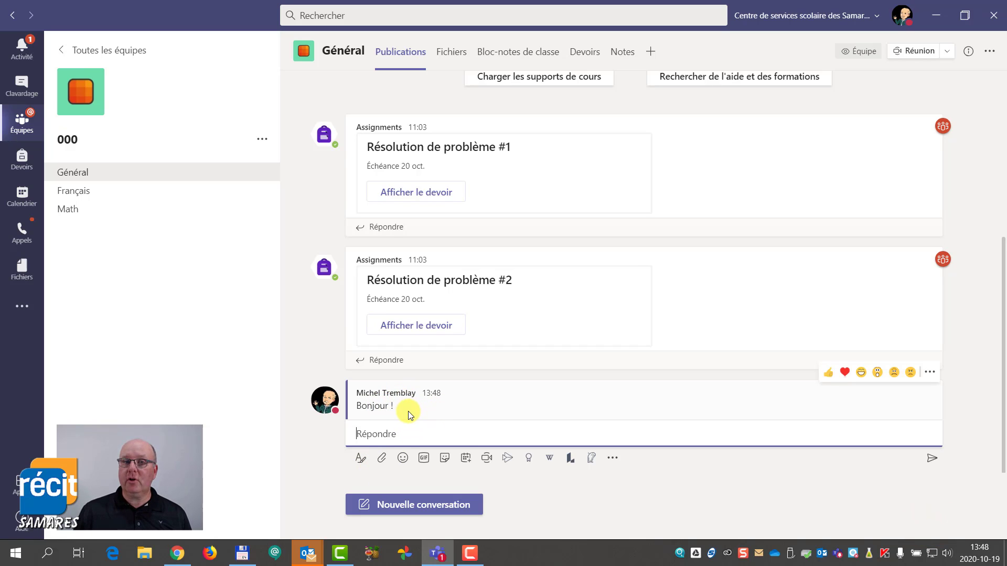
Reply "Bonjour monsieur !" in the thread of the "Bonjour !" post
click(395, 435)
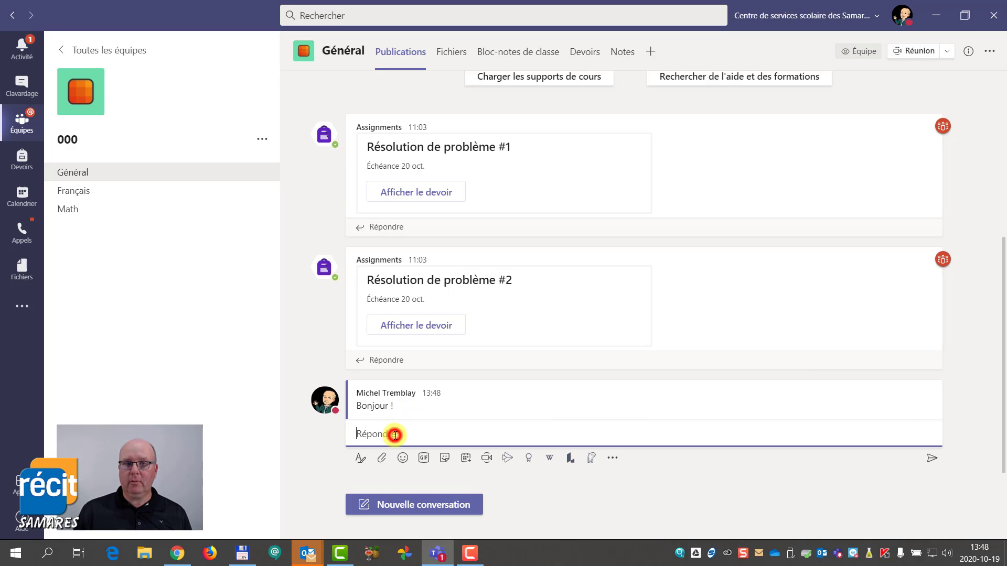
text(Bonjou)
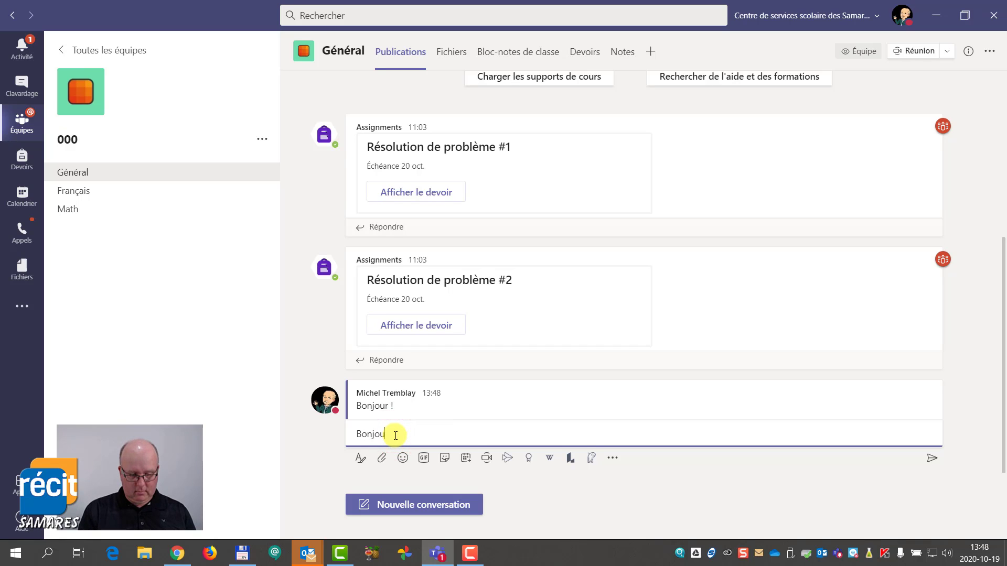
text(r monsieur )
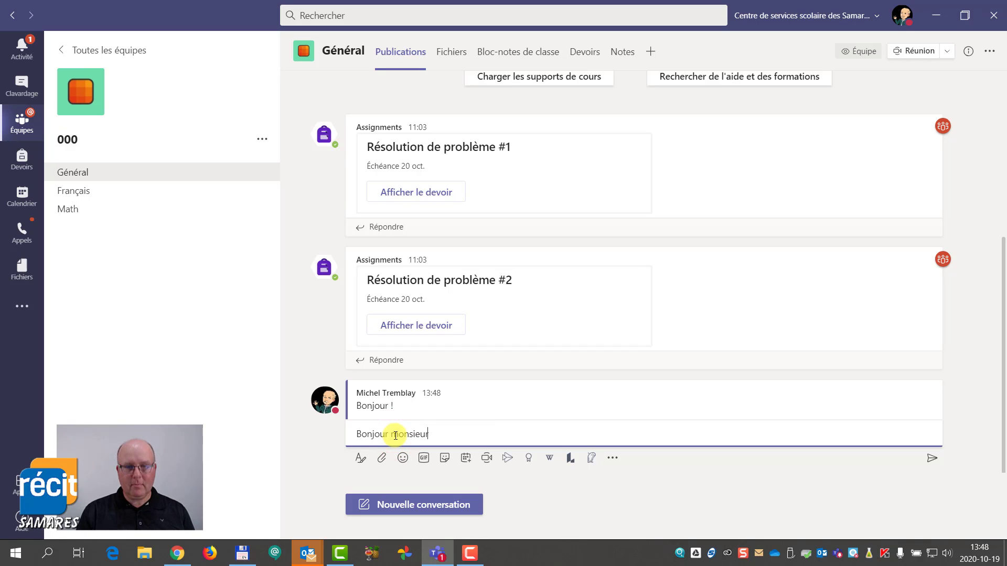
text(!)
key(Return)
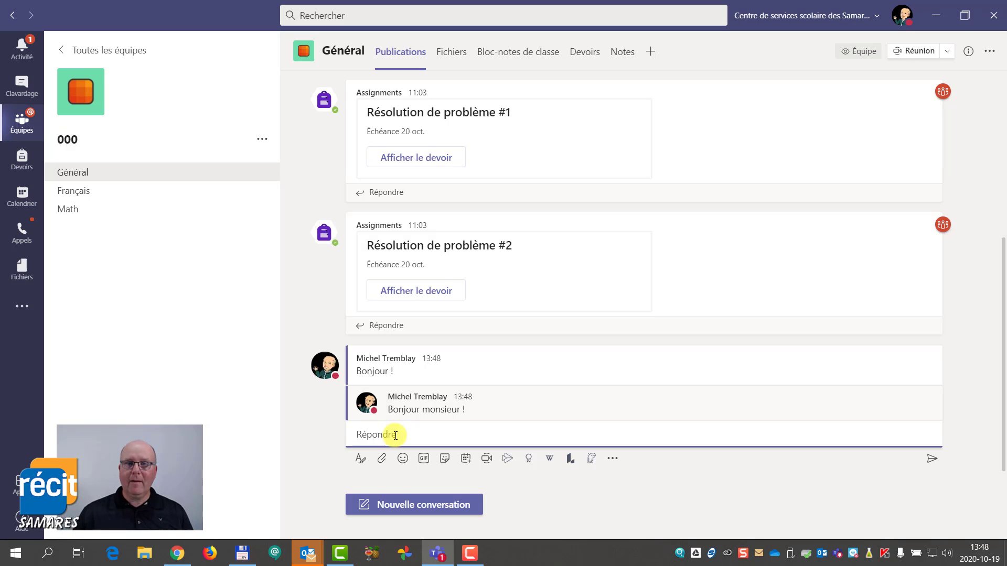
Start a separate new conversation in the Général channel with the message "Avez-vous réussi à trouver..."
mouse_move(411, 413)
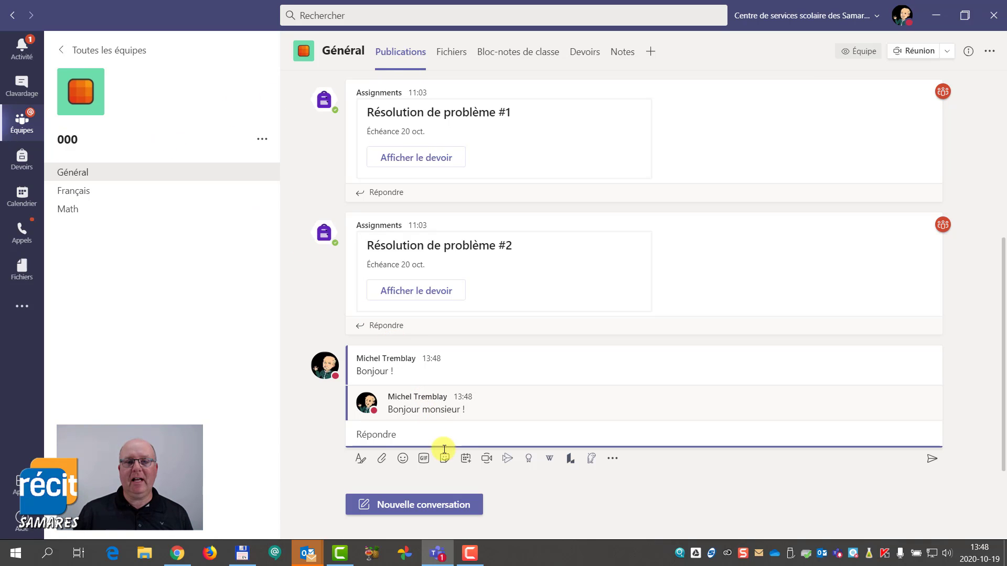
click(452, 509)
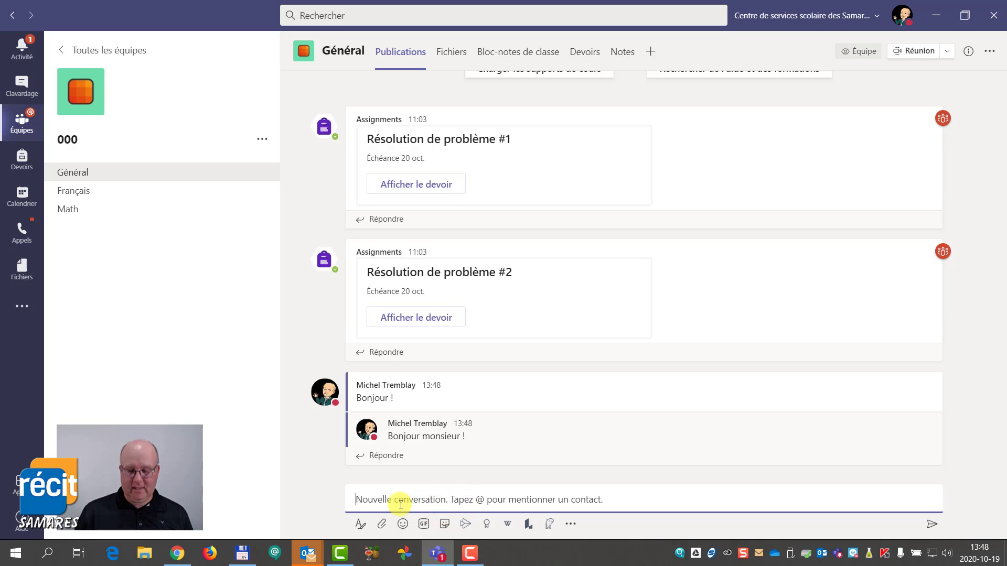
text(Avez-)
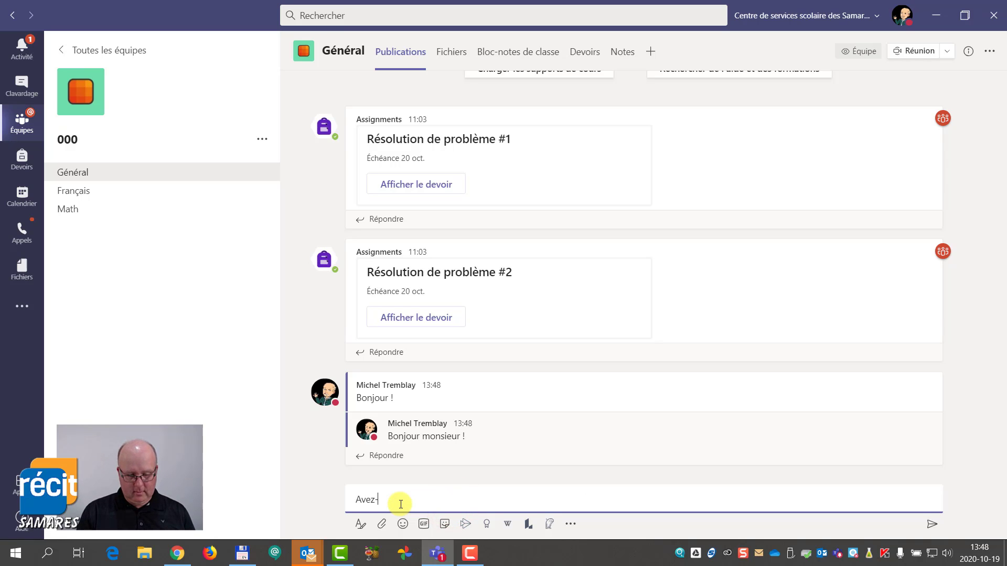
text(vous réussi)
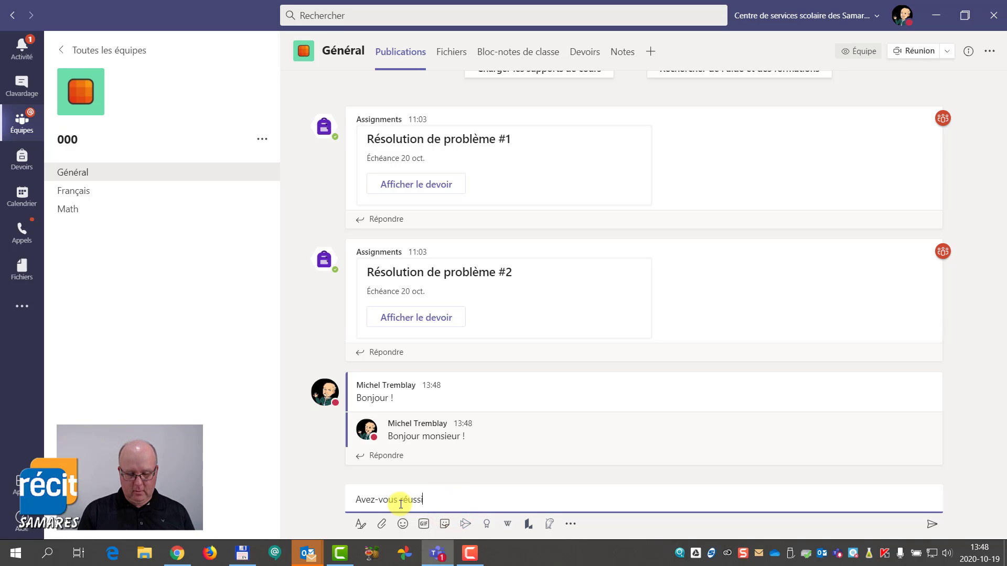
text( à trouver...)
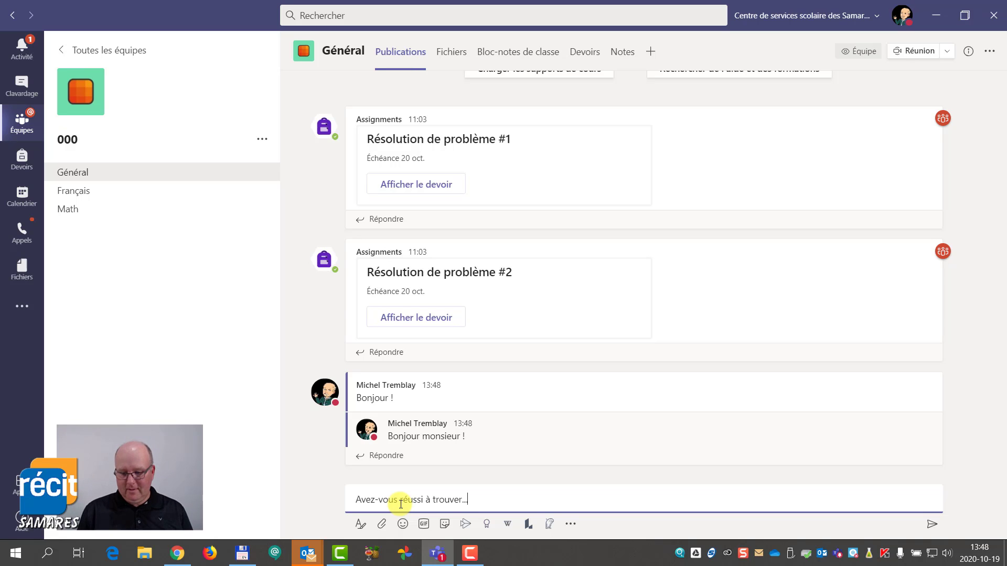
key(Return)
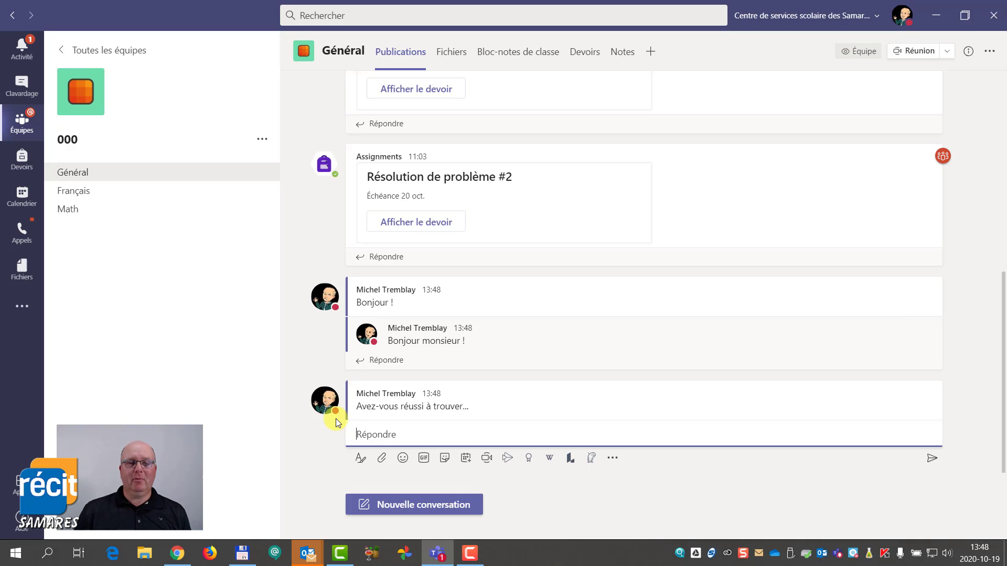
In team 000's member permissions, disable "Autoriser les membres à supprimer leurs messages"
mouse_move(359, 388)
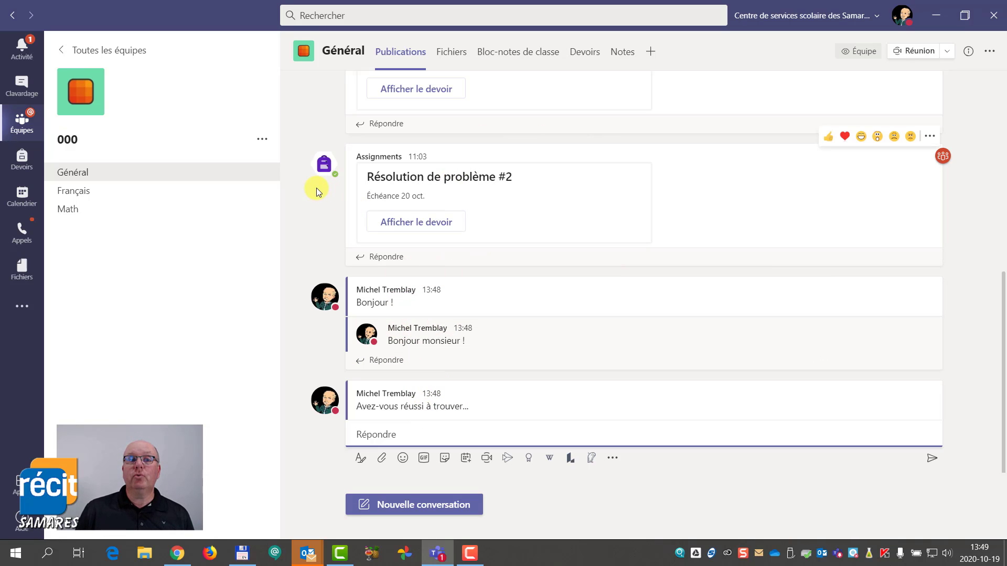
click(262, 140)
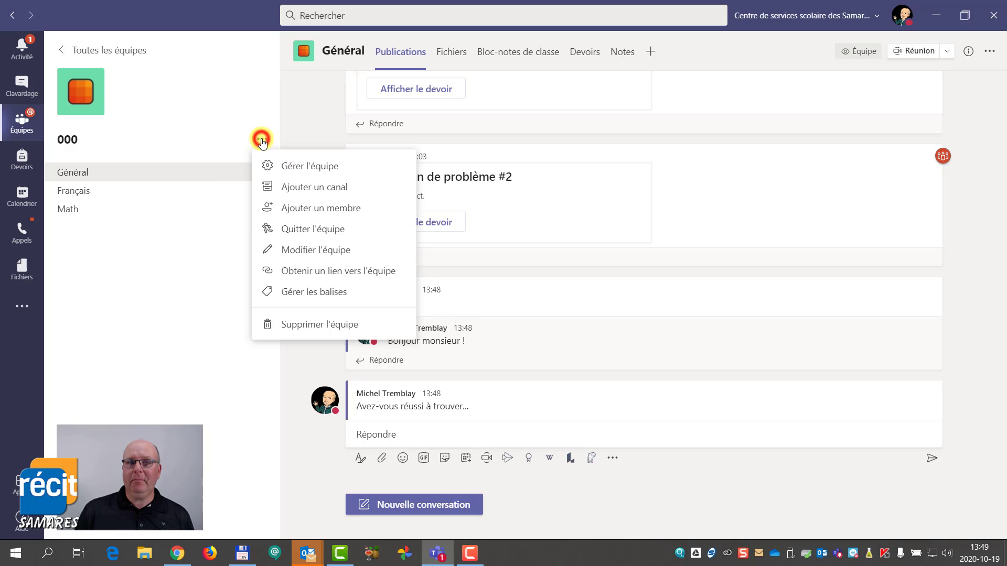
click(299, 169)
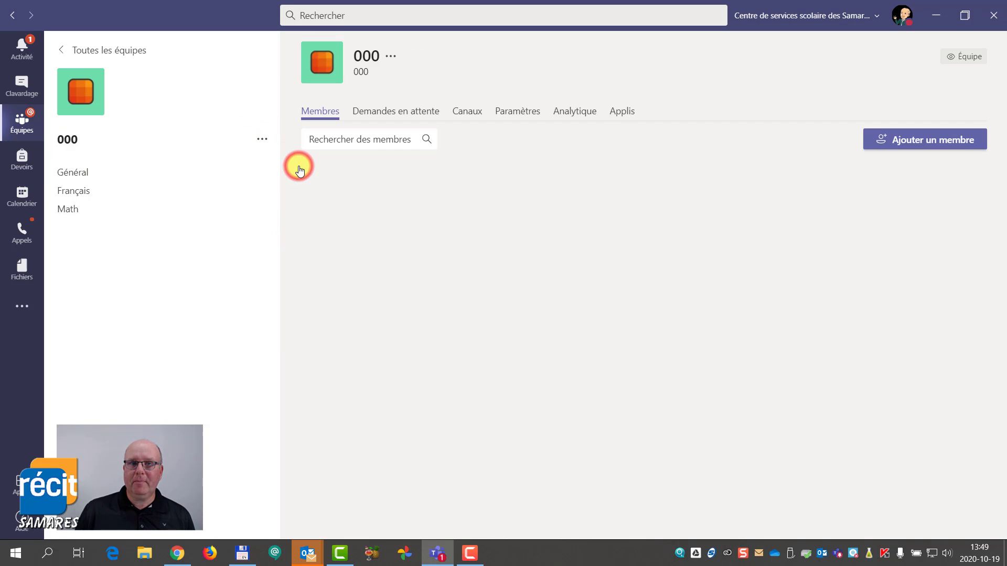
click(522, 112)
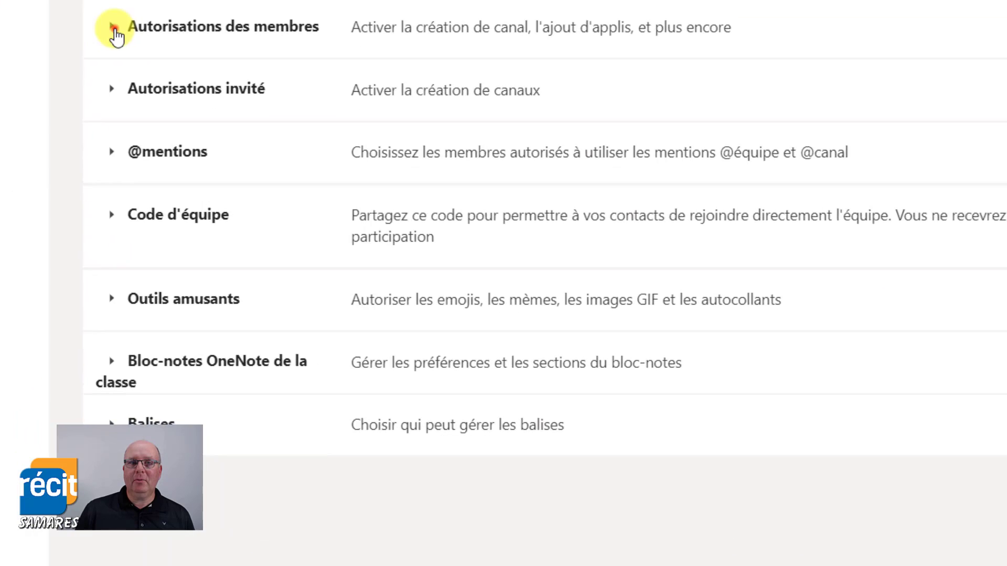
click(114, 27)
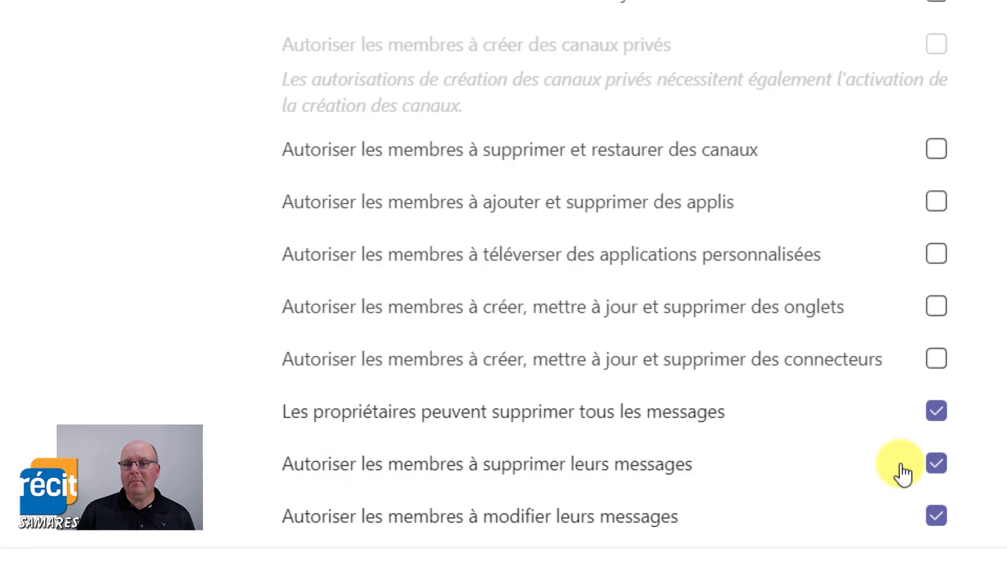
click(935, 464)
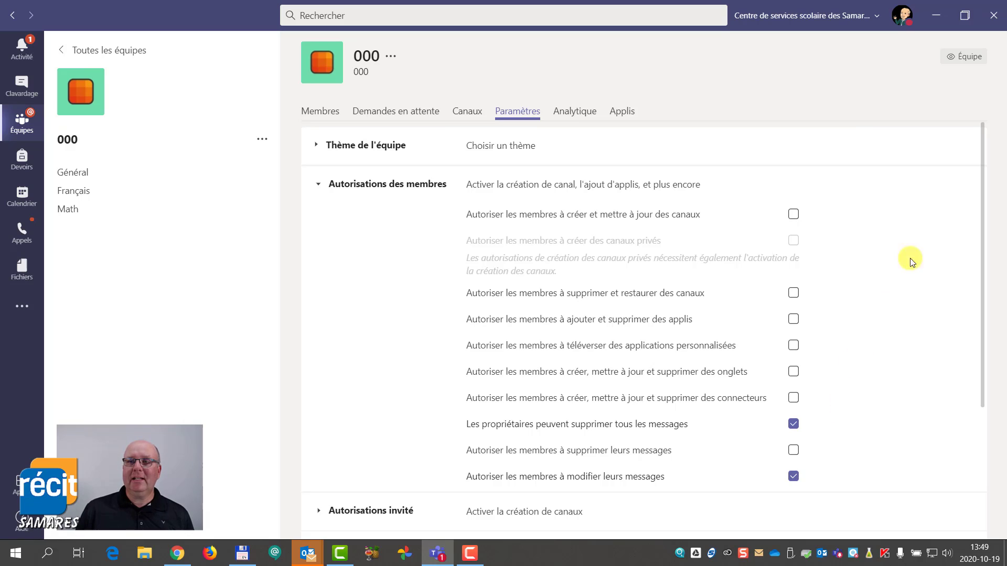
Return to the Général channel and delete the "Avez-vous réussi à trouver..." message
click(95, 171)
mouse_move(623, 429)
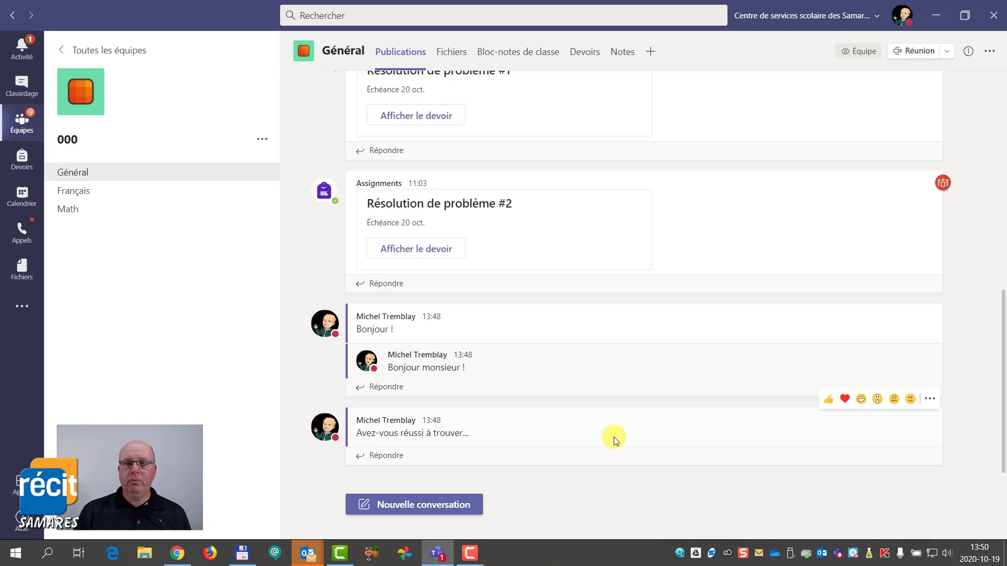
click(931, 401)
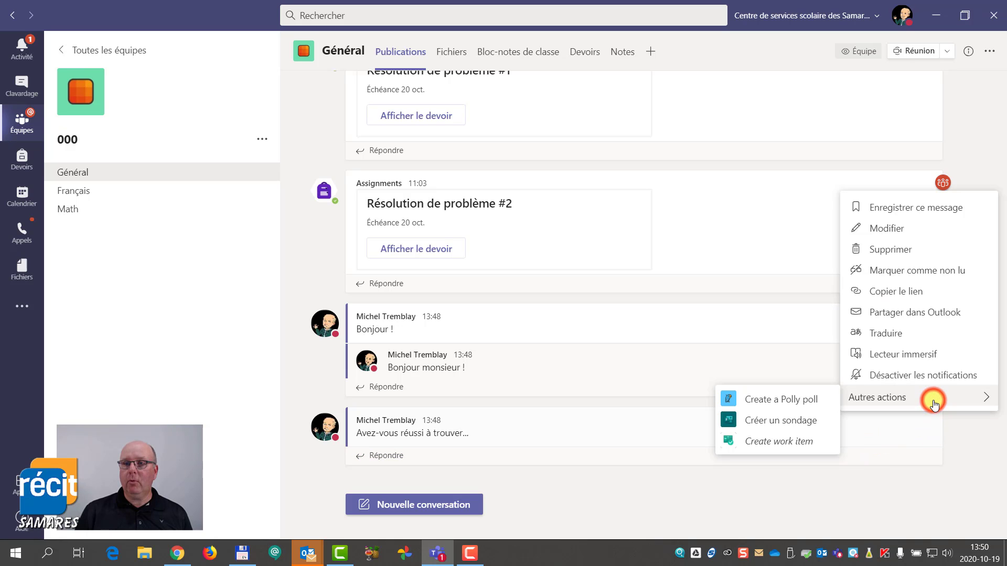
click(910, 252)
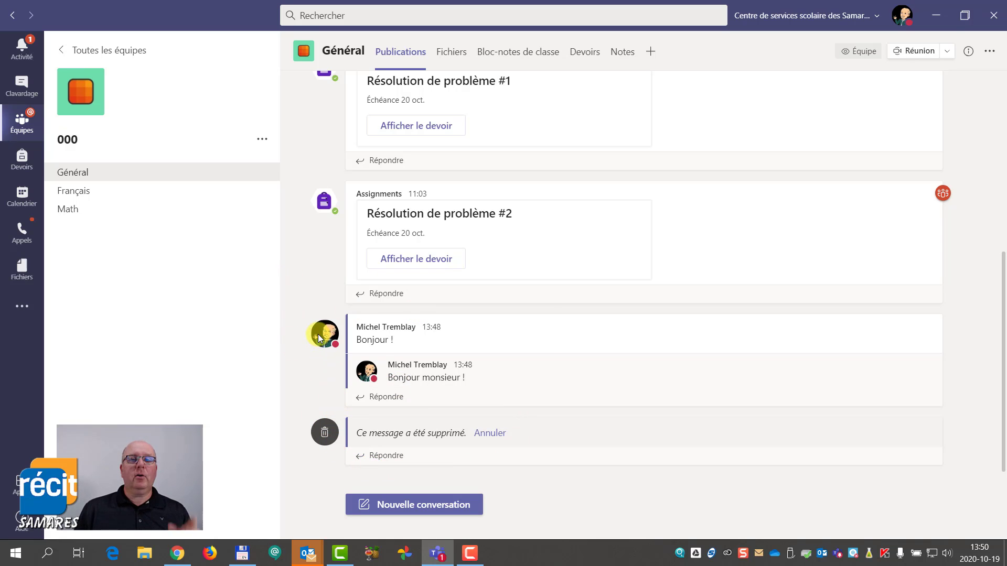
mouse_move(320, 338)
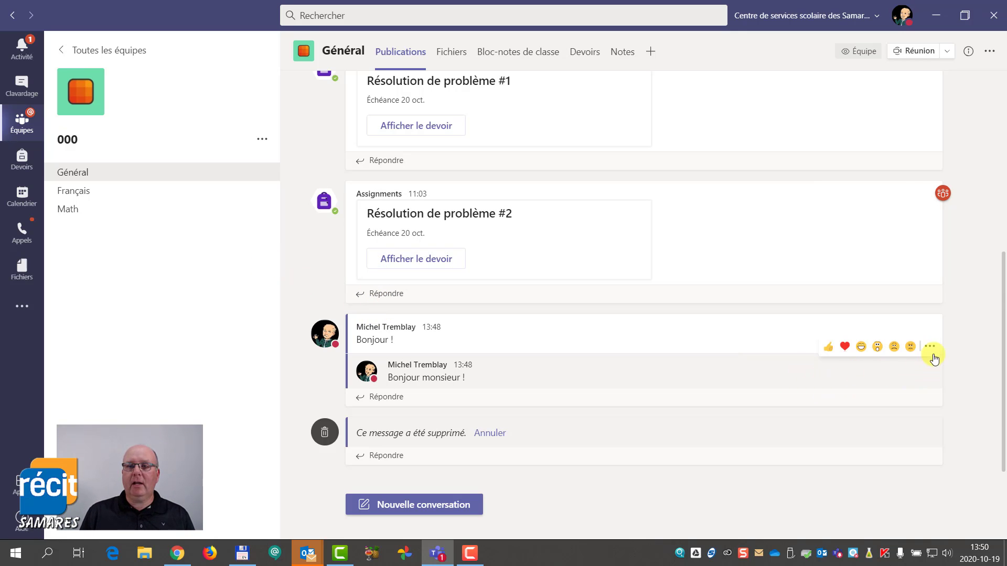
click(929, 347)
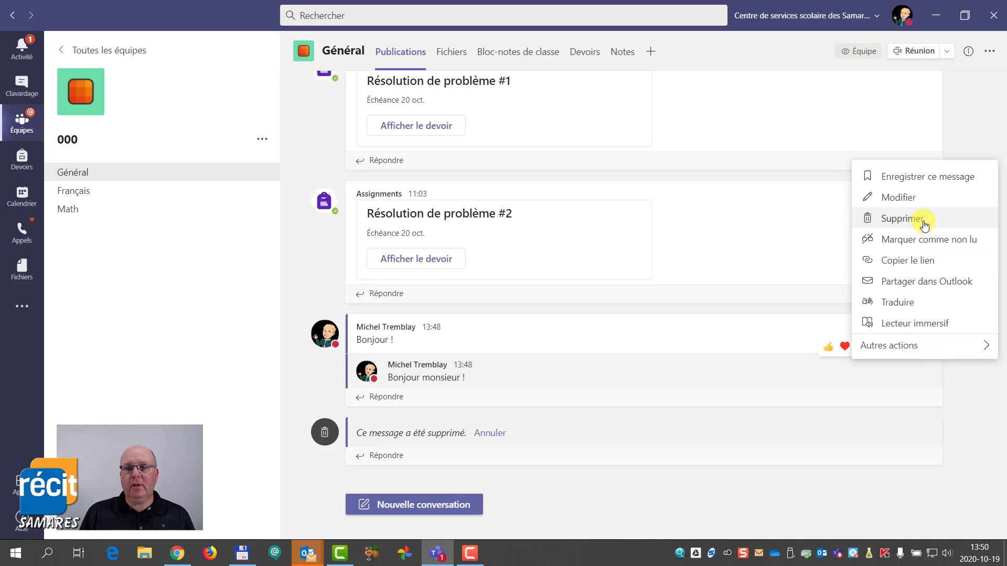
click(965, 118)
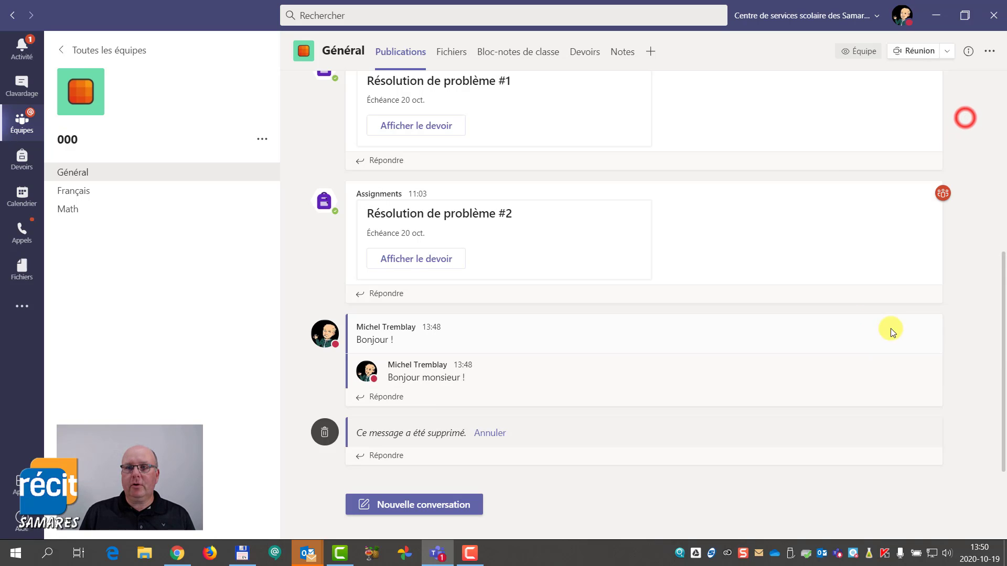
Add a thumbs-up reaction to the original "Bonjour !" post
mouse_move(941, 347)
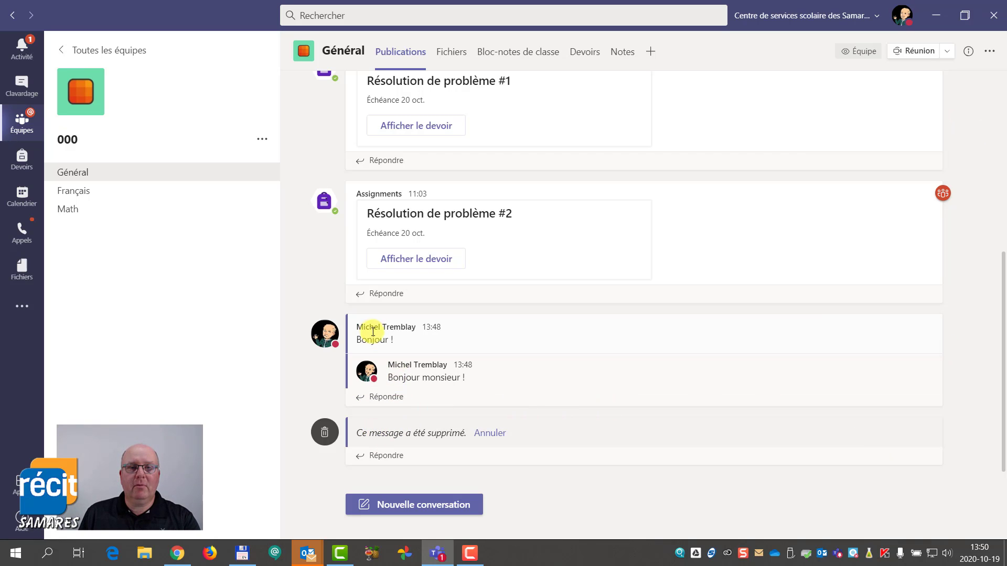
mouse_move(373, 334)
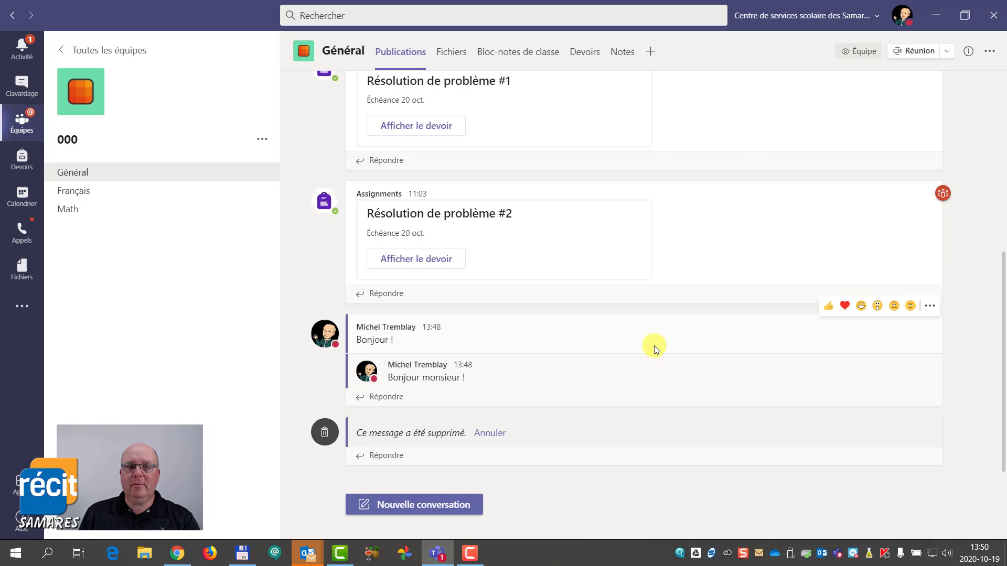
click(829, 309)
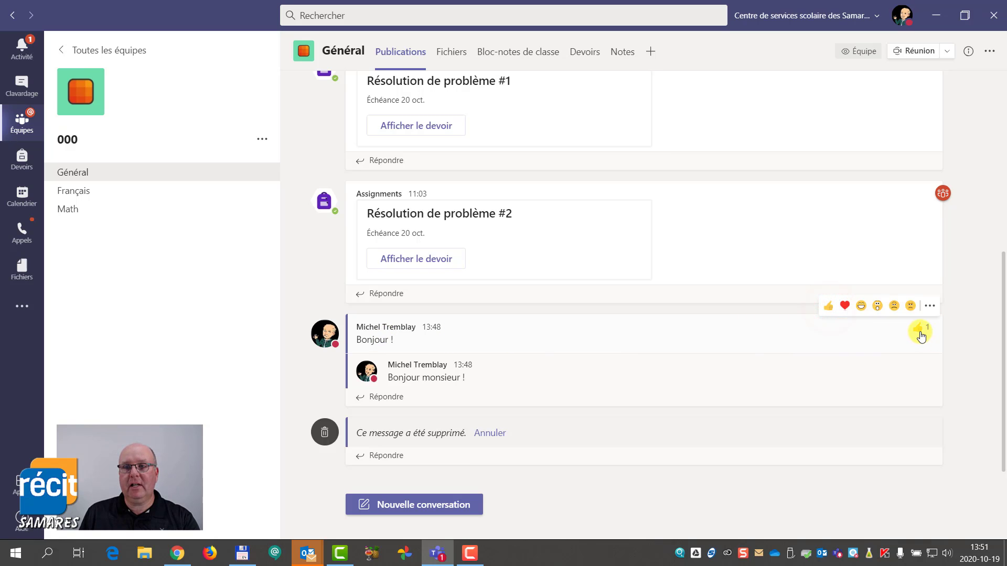
Edit the "Bonjour !" post to read "Bonjour ! Ajout..." and save the change
click(930, 308)
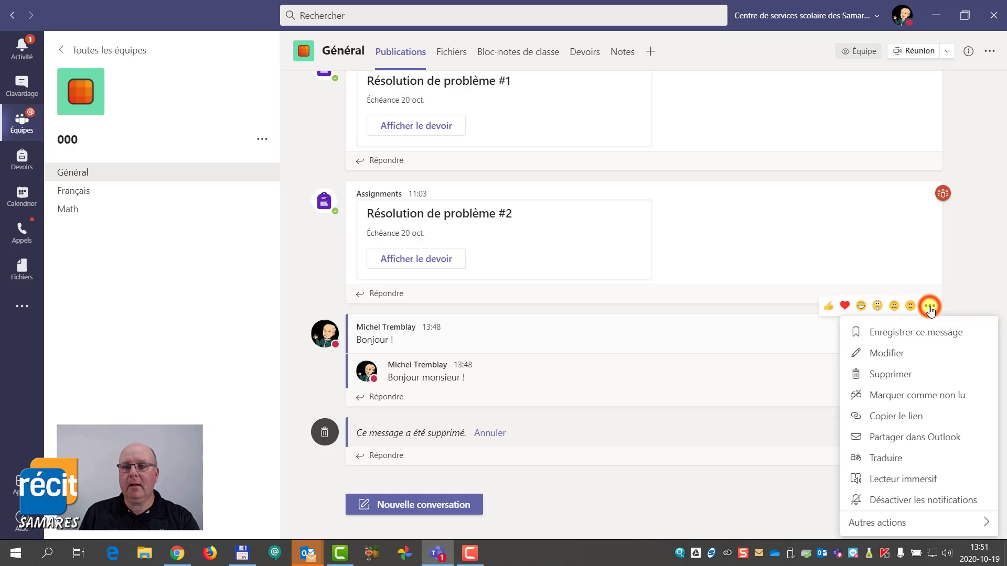
click(898, 354)
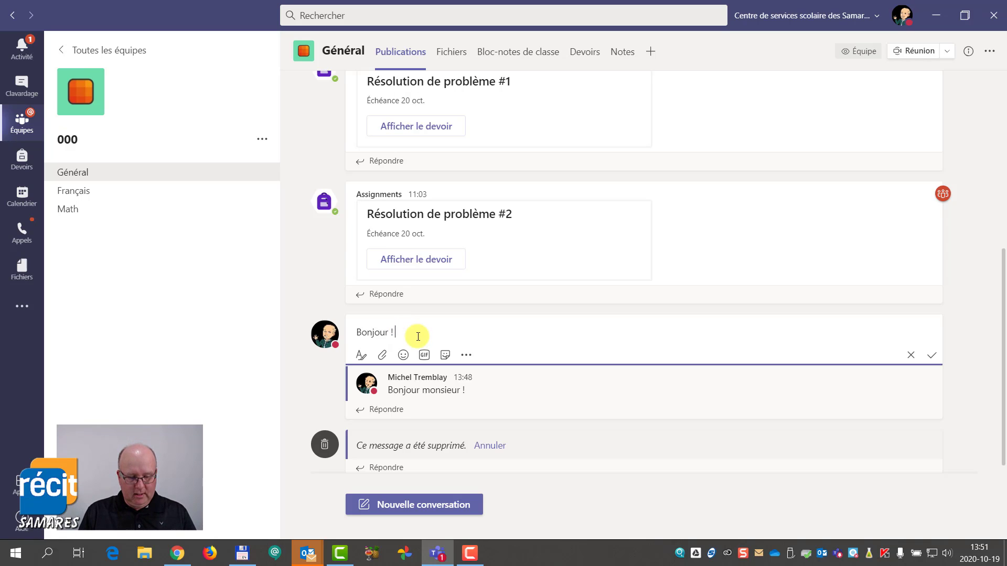
text(Ajout...)
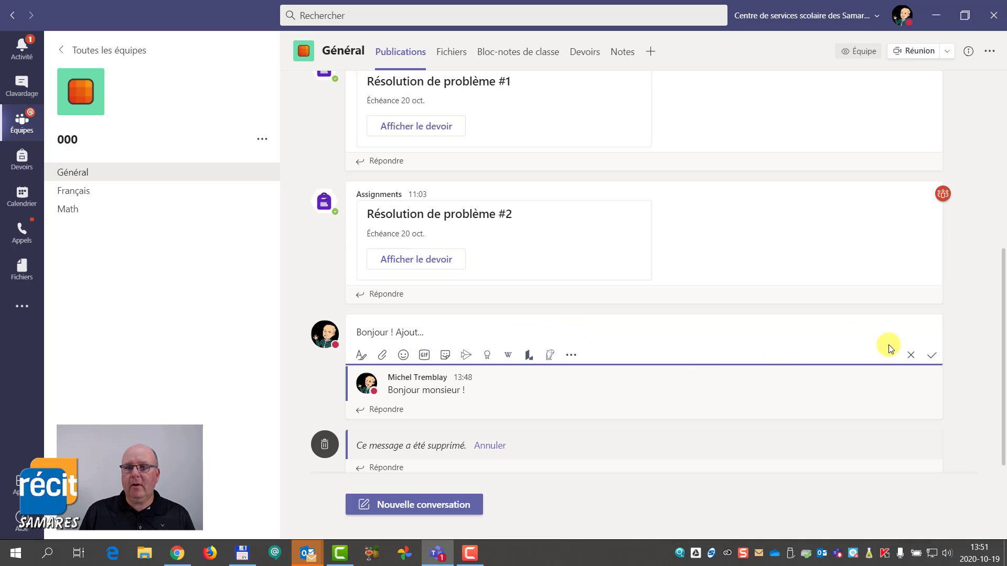
click(931, 359)
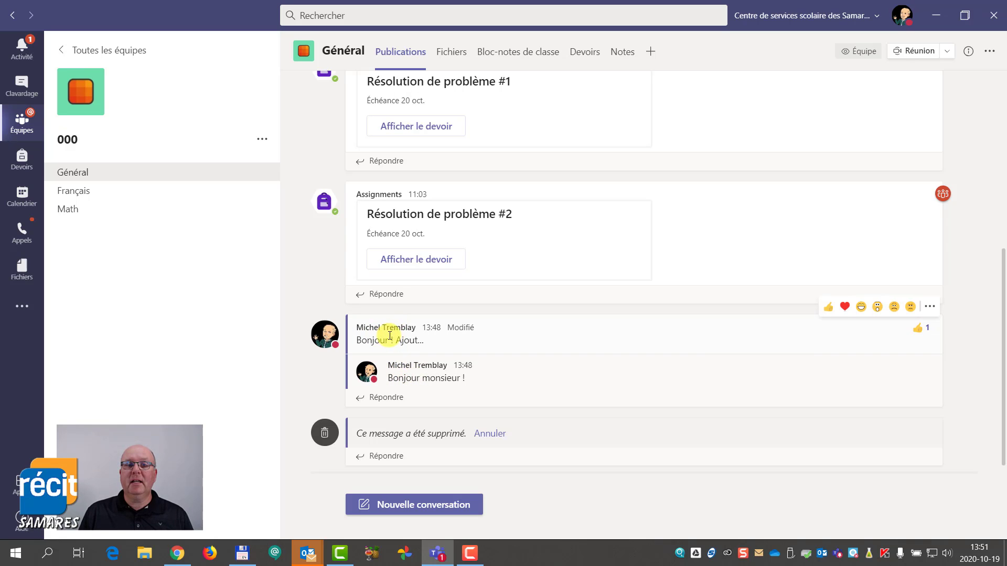
click(396, 398)
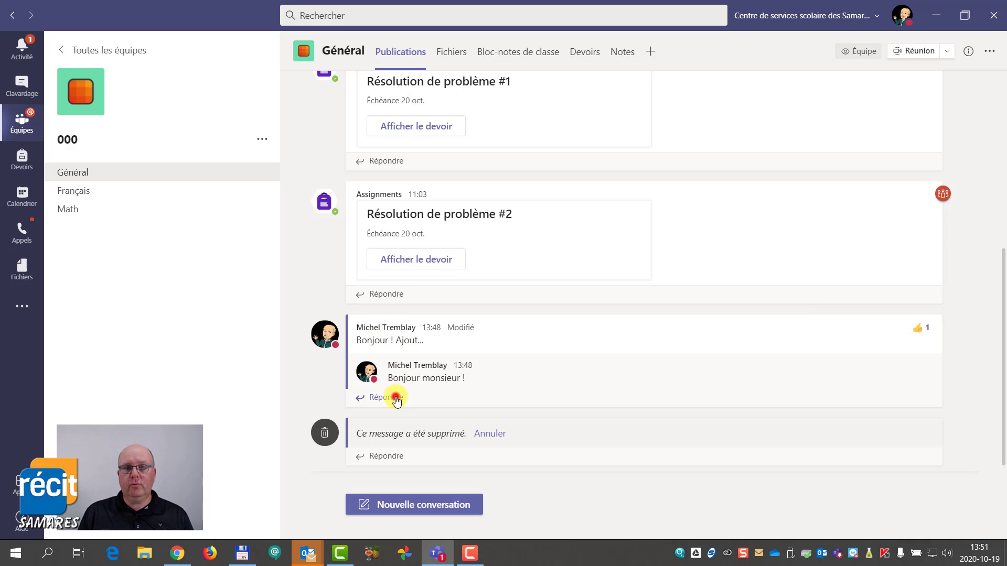
click(315, 375)
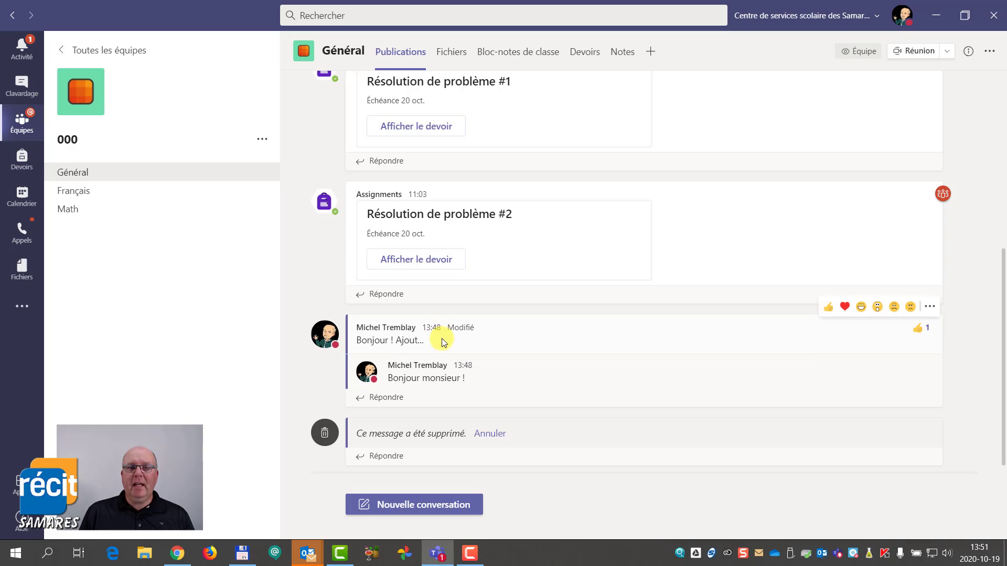
Copy the link to the edited "Bonjour ! Ajout..." post
click(931, 309)
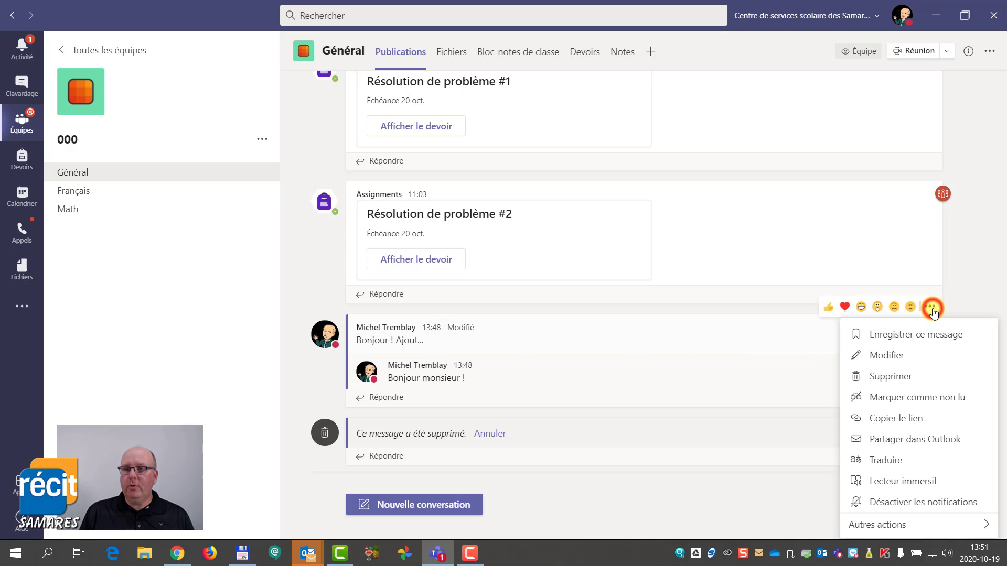
click(905, 419)
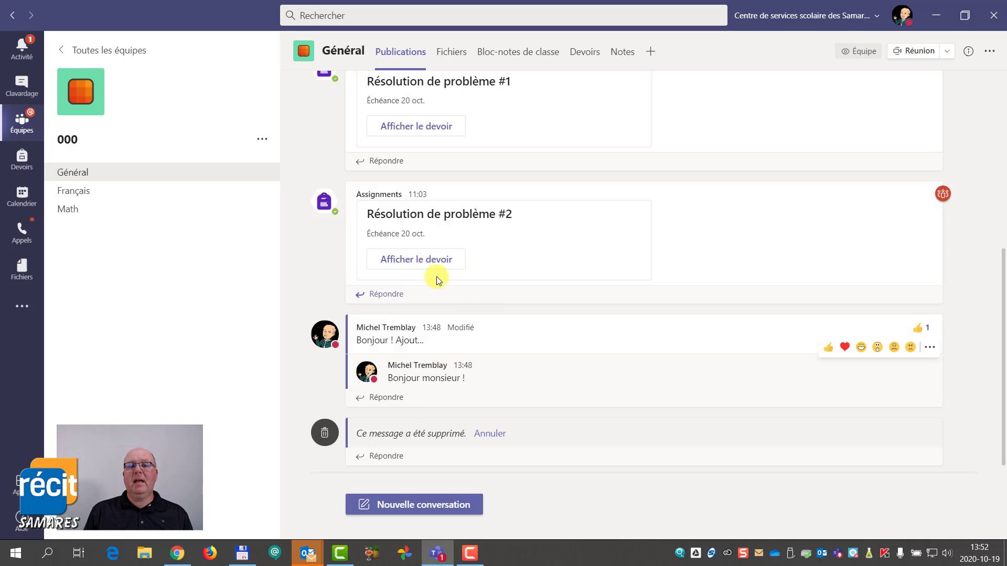
Open the "Bonjour monsieur !" reply in the immersive reader, play it aloud, and return to the channel
click(936, 344)
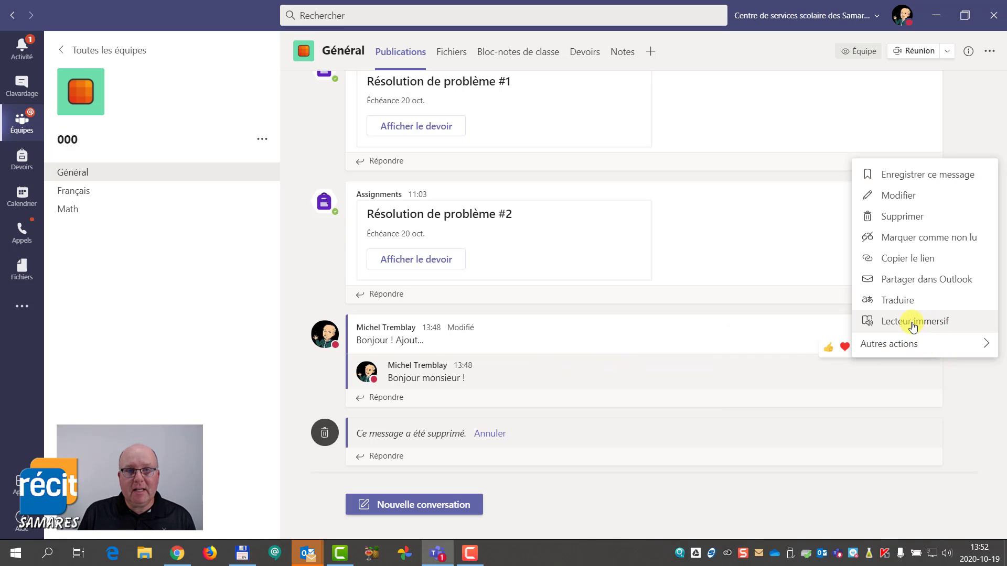
click(913, 322)
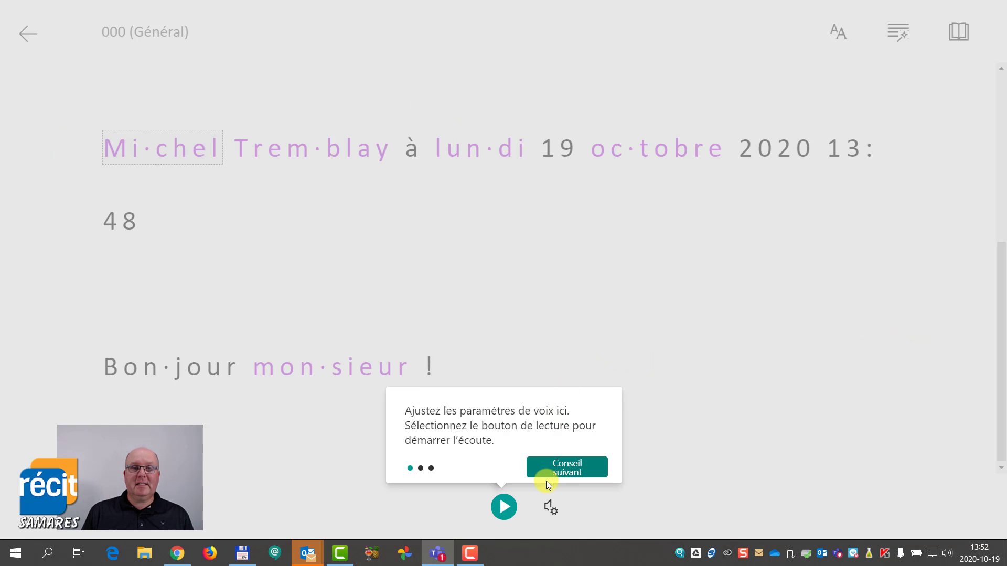
click(502, 506)
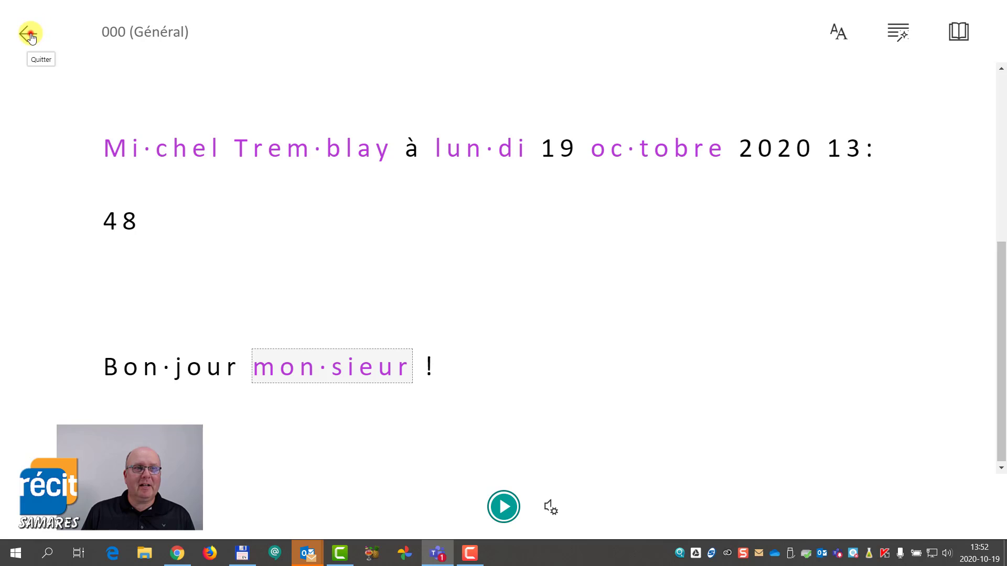
click(32, 32)
mouse_move(919, 329)
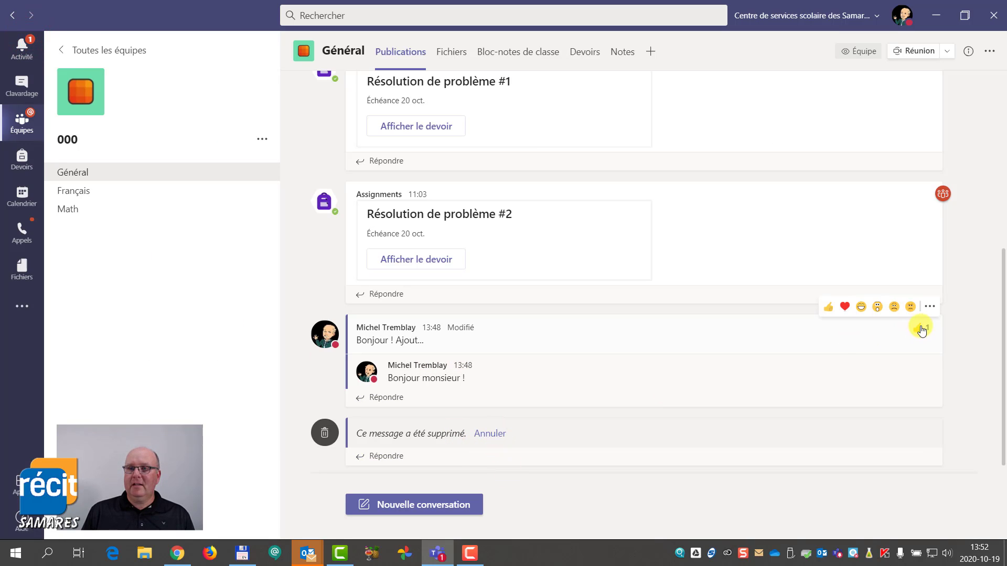
click(929, 309)
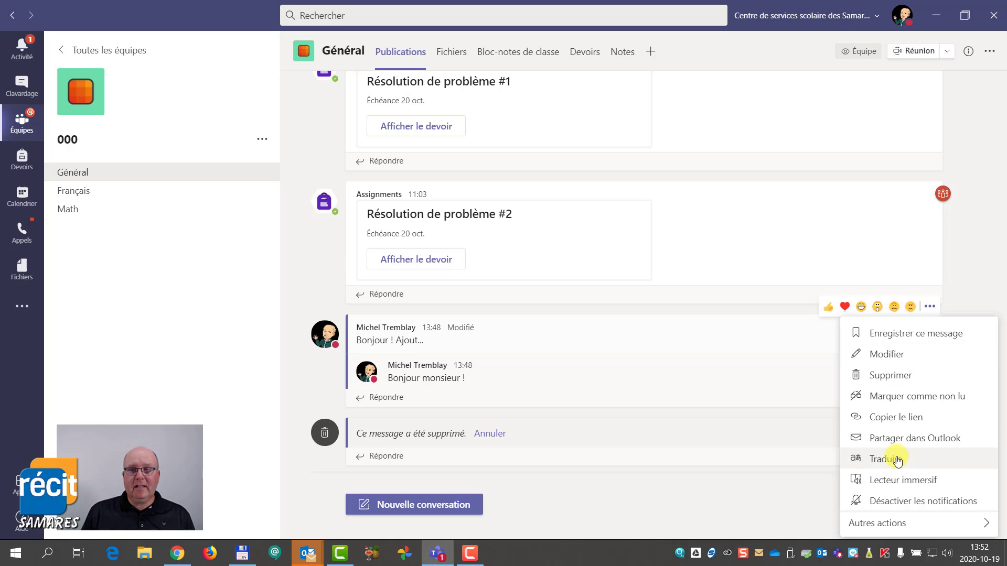
click(300, 401)
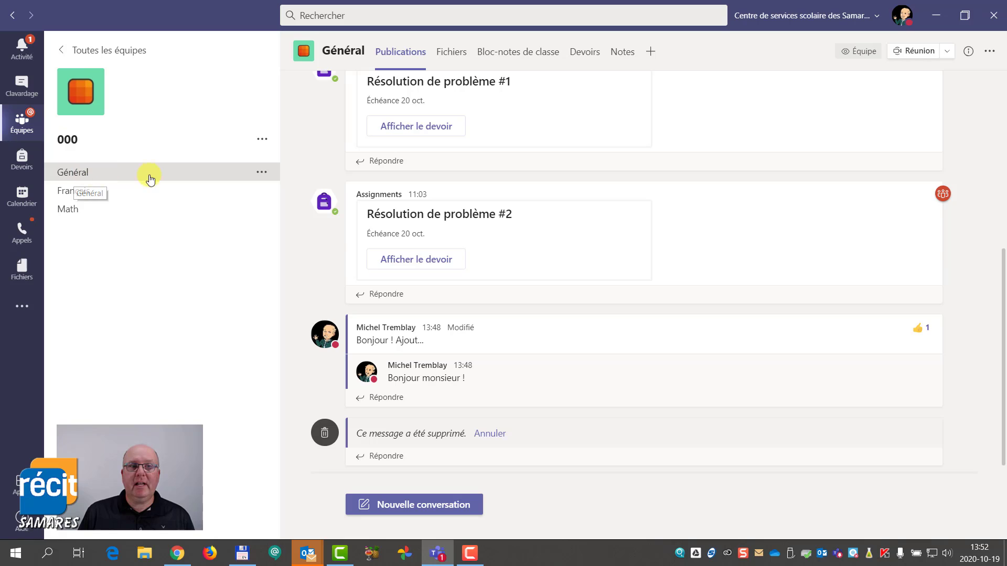
Set the Général channel's moderation to "Seuls les propriétaires peuvent publier des messages" and return to its posts
click(261, 173)
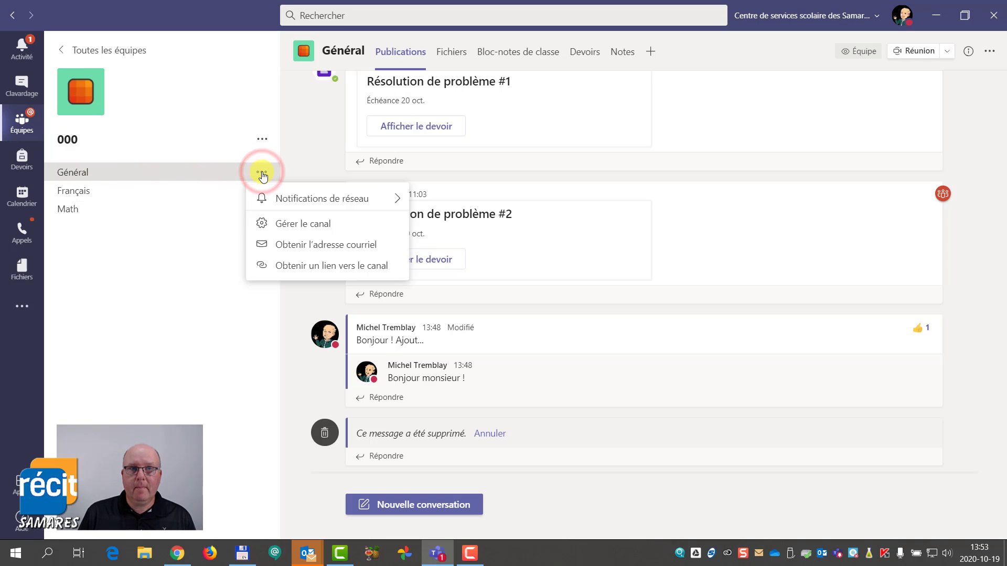
click(297, 224)
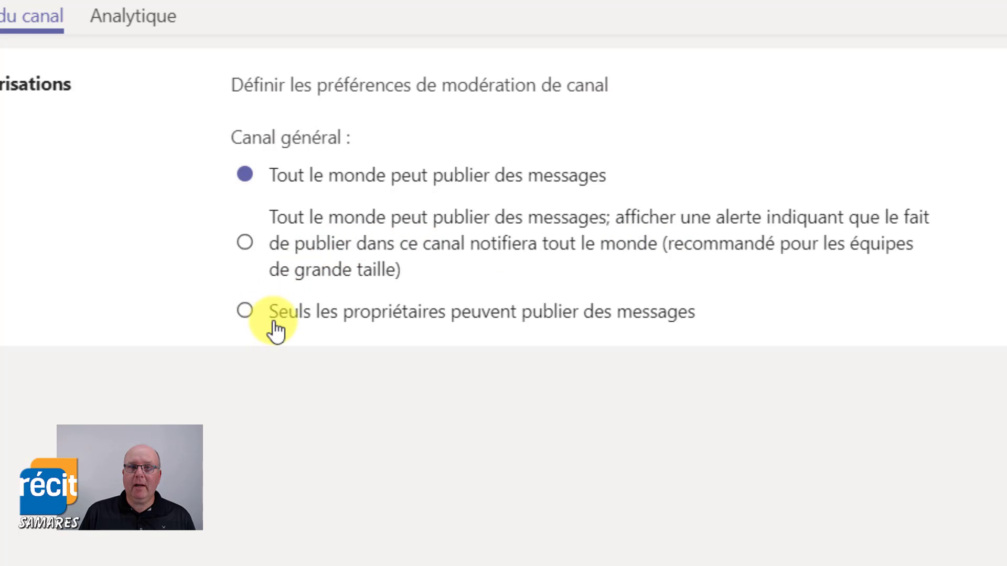
click(243, 313)
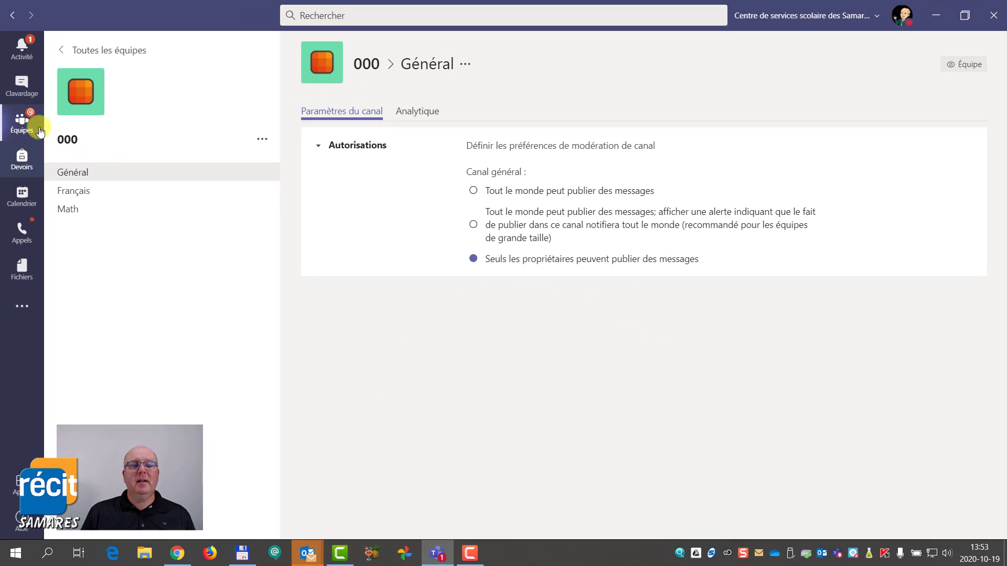
click(80, 171)
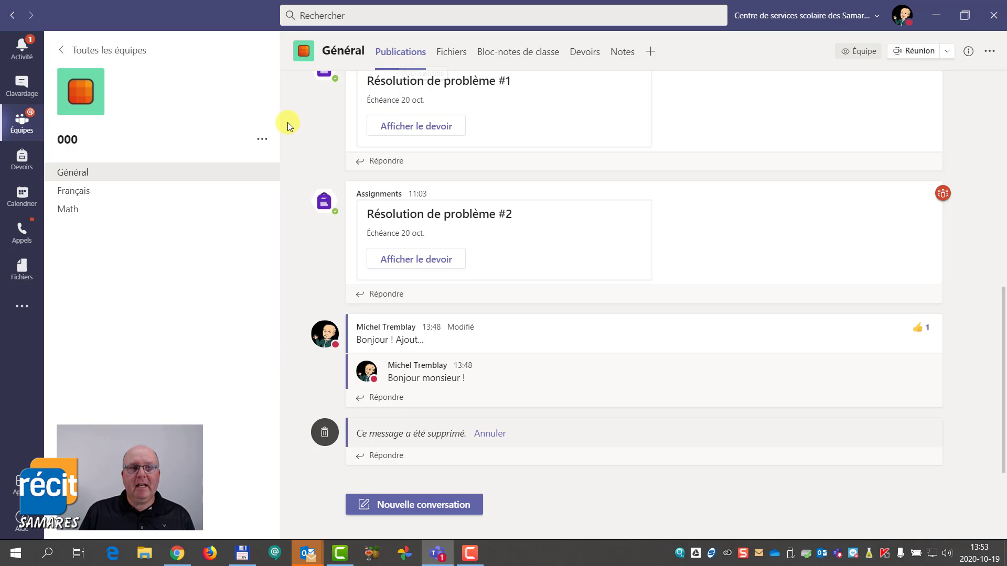
Set the Général channel's moderation to "Tout le monde peut publier des messages" and return to its posts
click(261, 174)
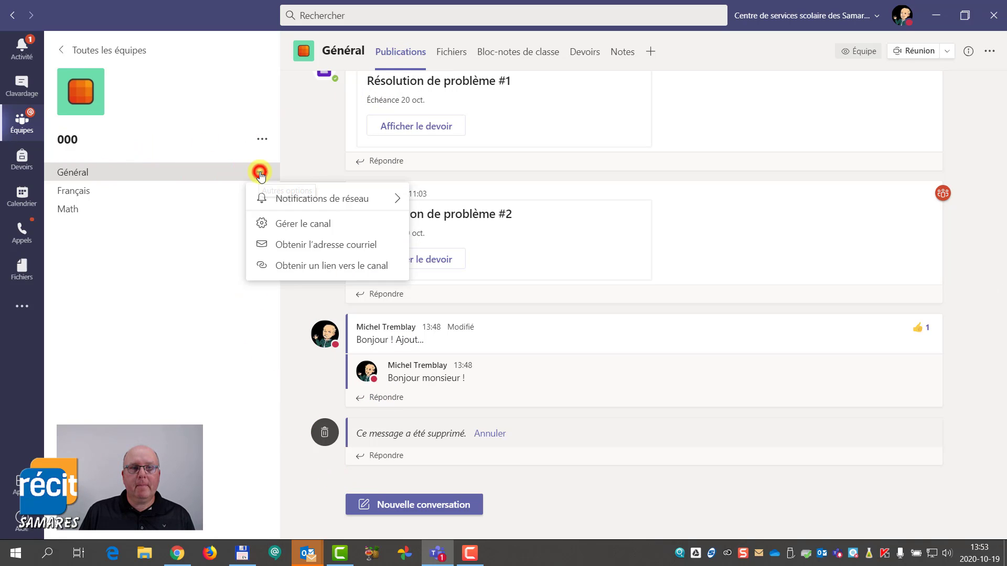
click(294, 225)
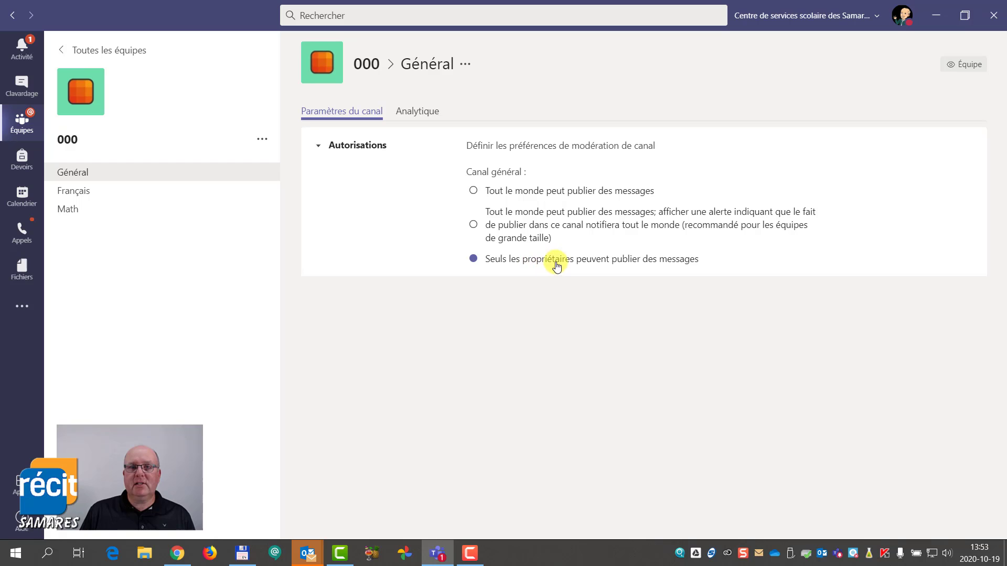
click(473, 192)
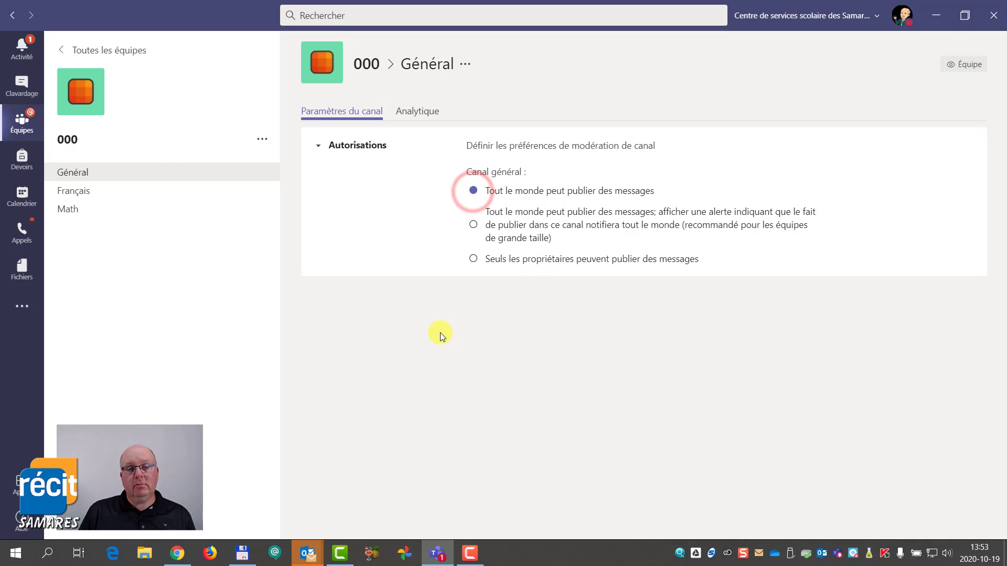
click(77, 171)
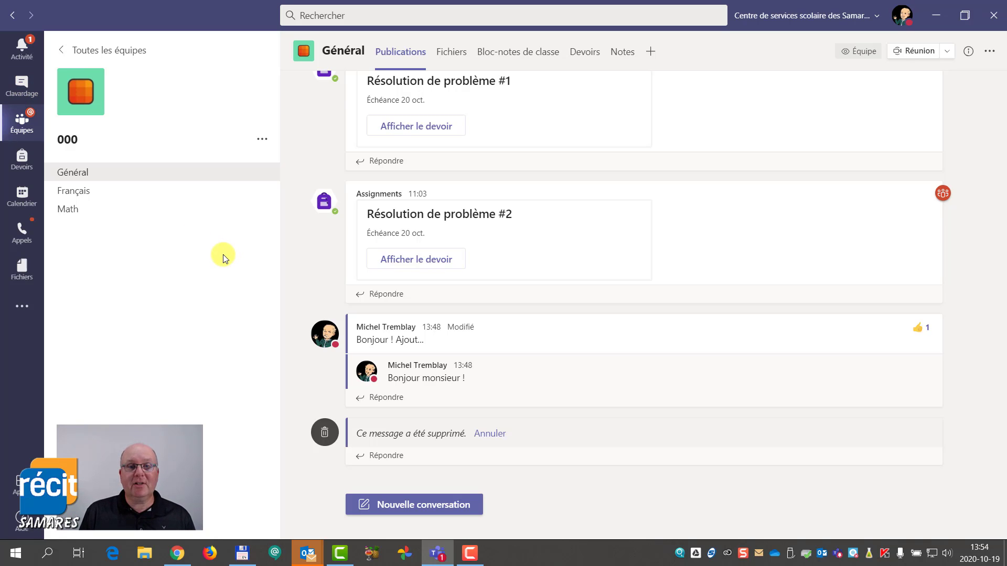
Start a new conversation with the expanded formatting editor, enter the subject "Titre", and begin an @ mention in the body
click(429, 506)
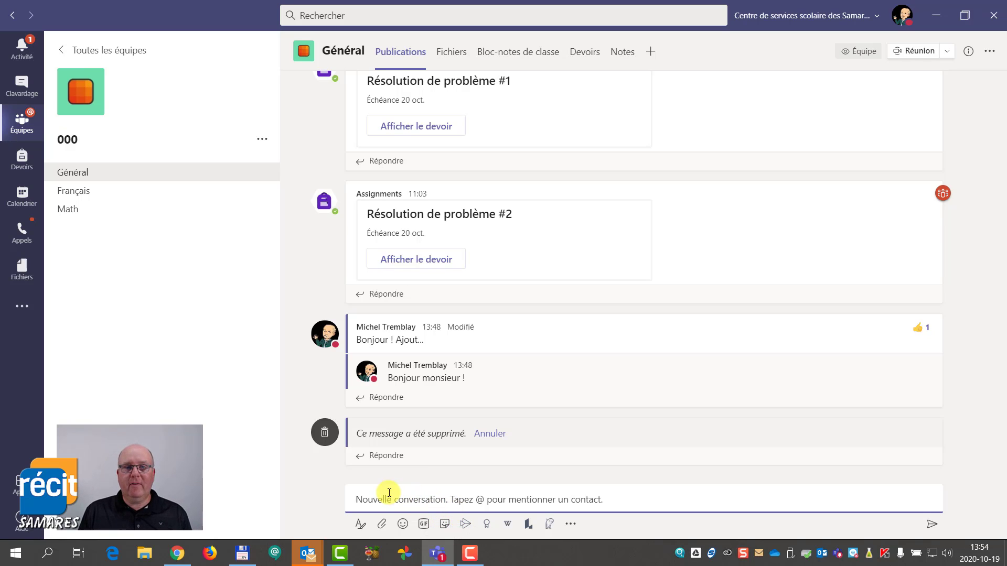
click(359, 525)
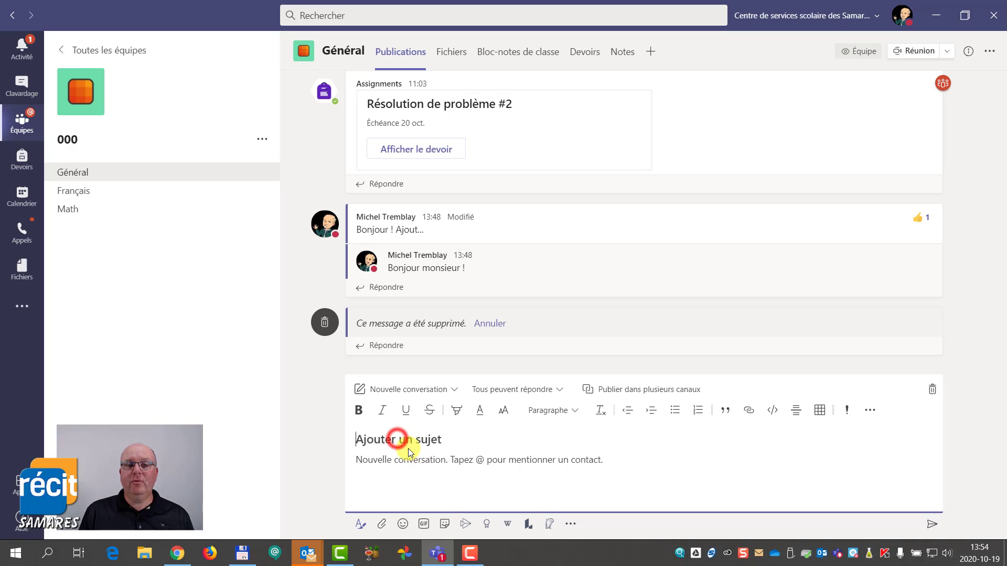
click(398, 440)
text(Titre)
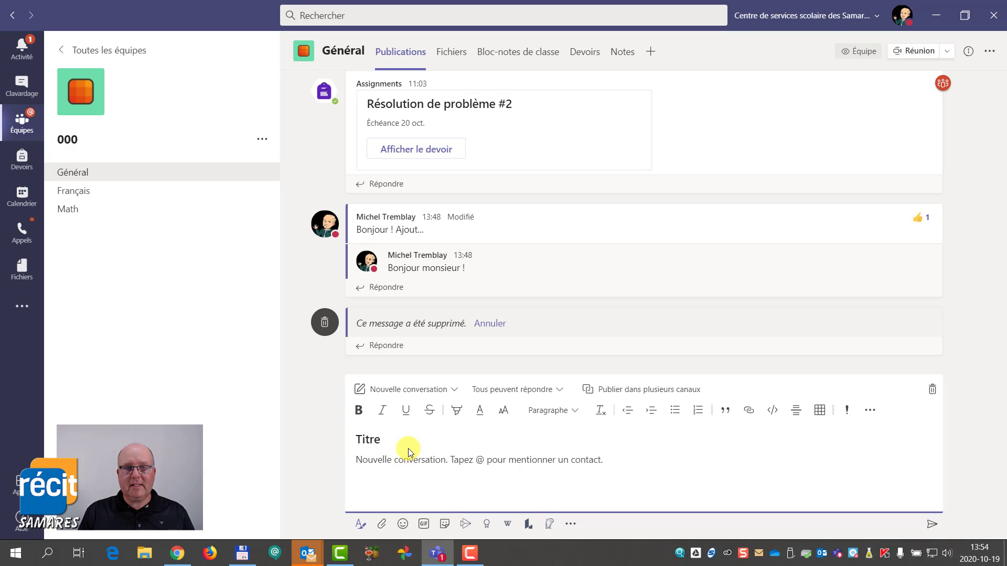
click(399, 463)
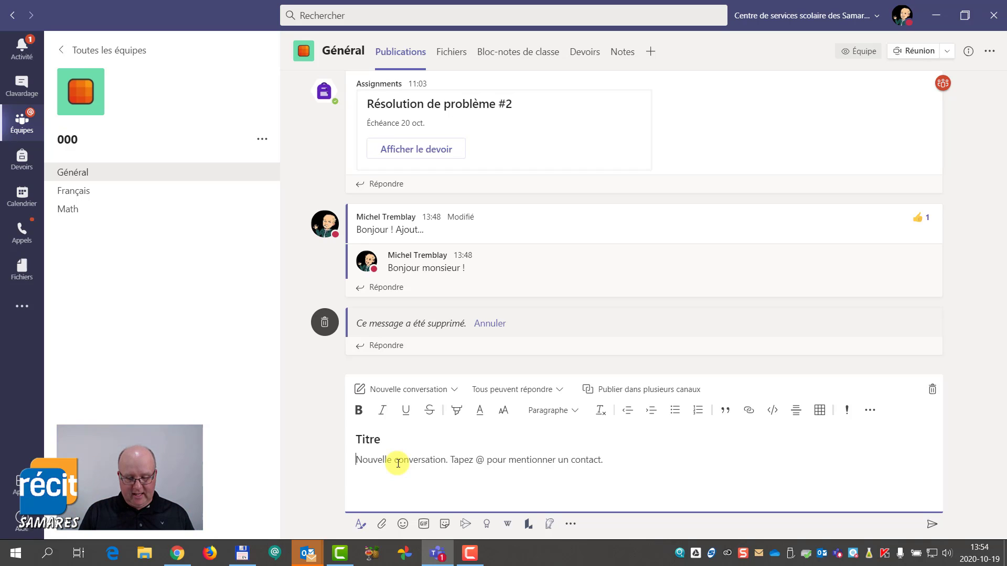
text(@)
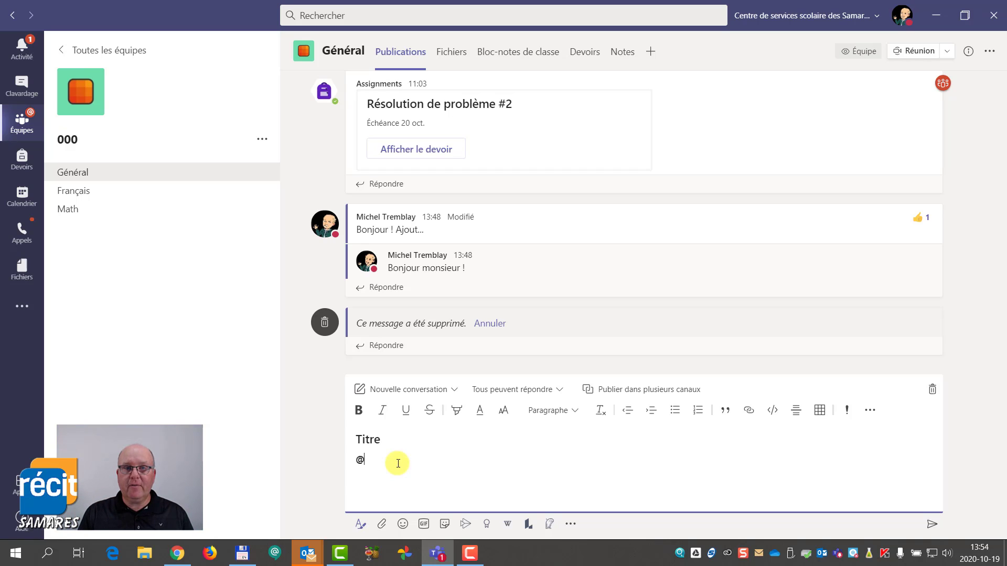
text(mi)
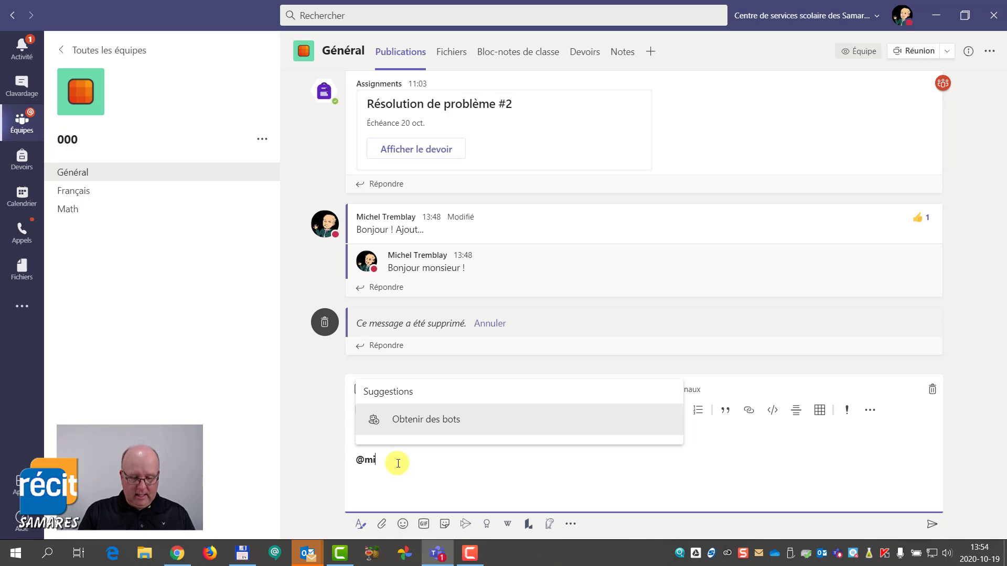
text(ch)
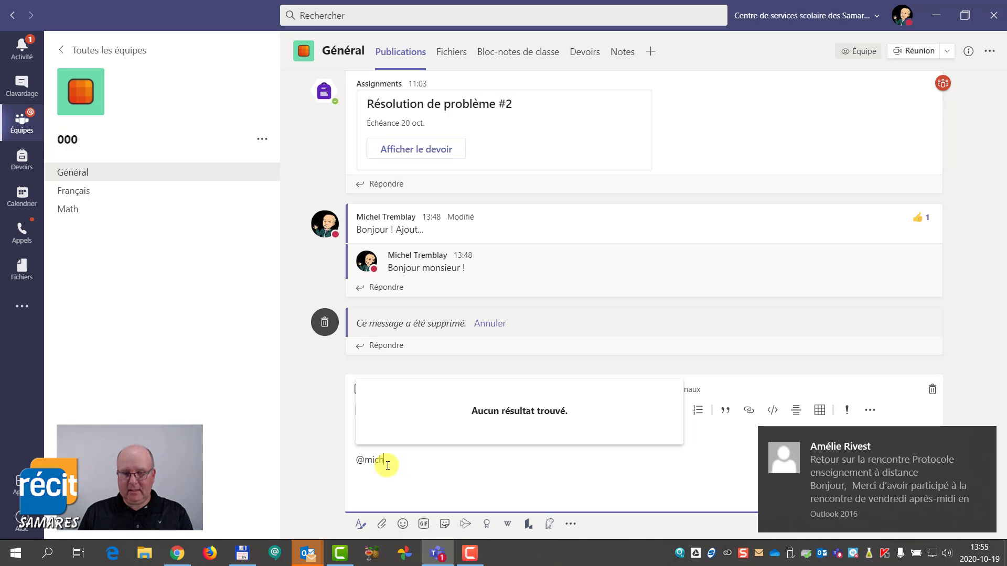
key(BackSpace)
key(BackSpace)
key(BackSpace)
key(BackSpace)
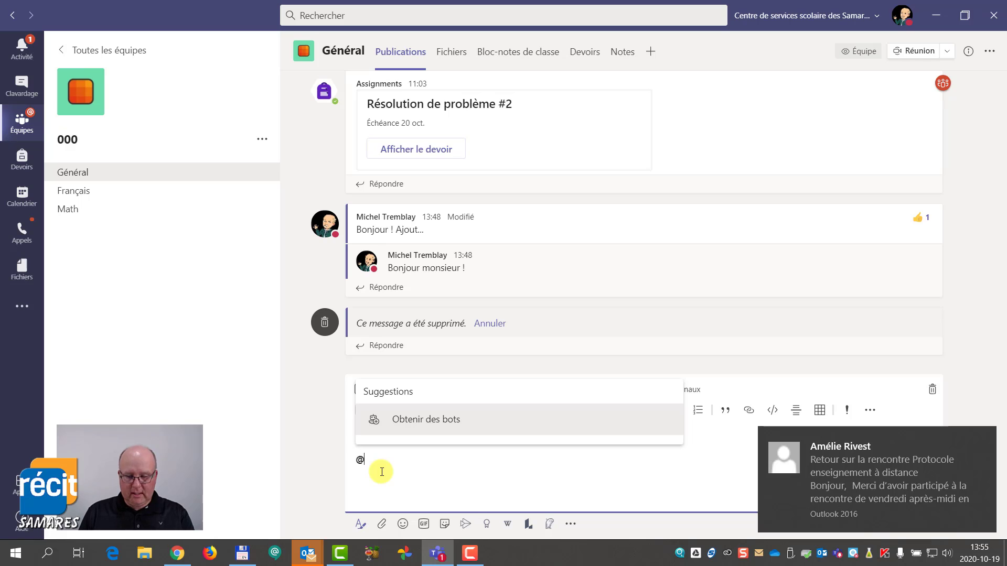
Complete the mention with team 000 and write "Voici le message..." after it
text(0)
click(400, 418)
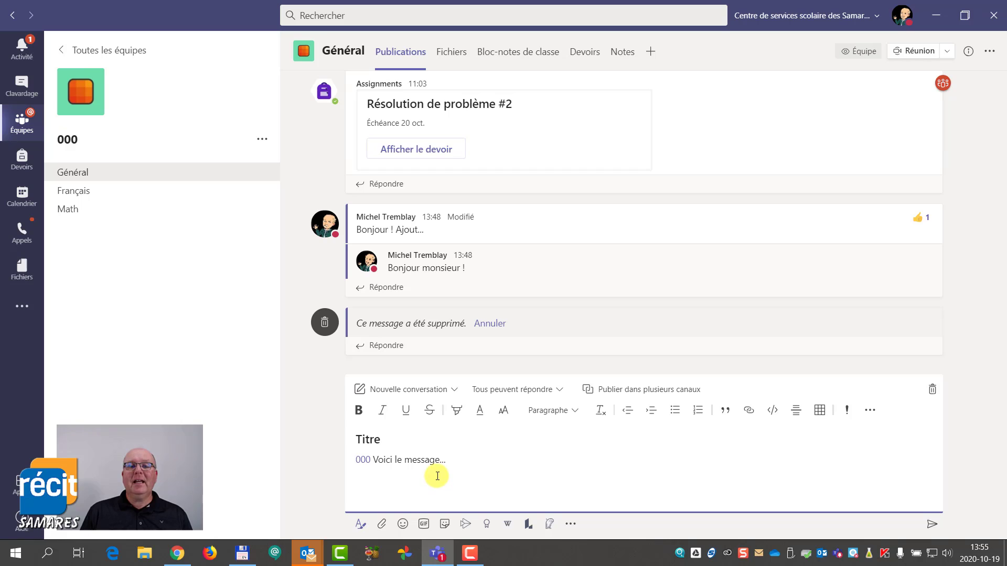
Set the whole "000 Voici le message..." line to size Grand and highlight it in yellow
click(353, 459)
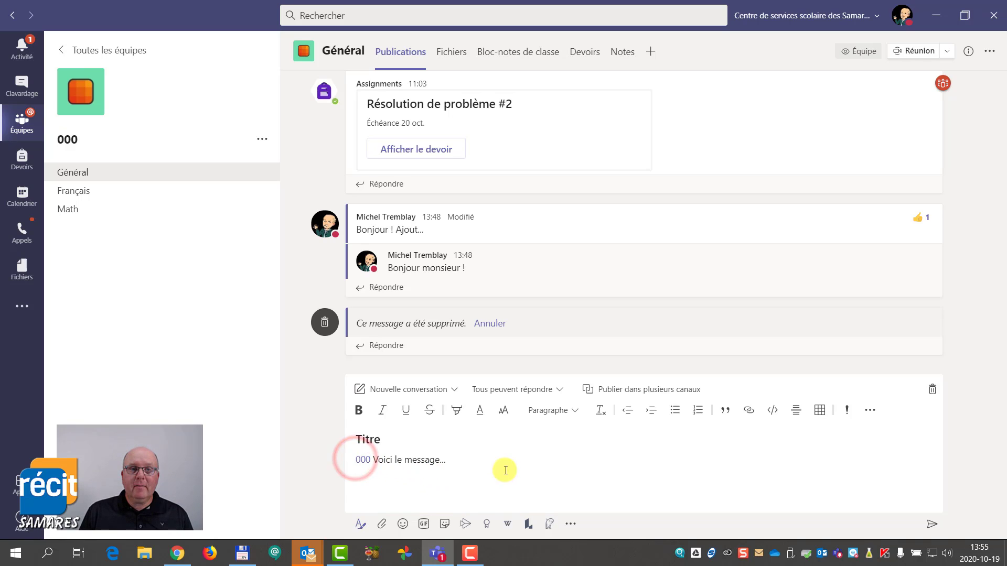
drag(472, 460, 347, 463)
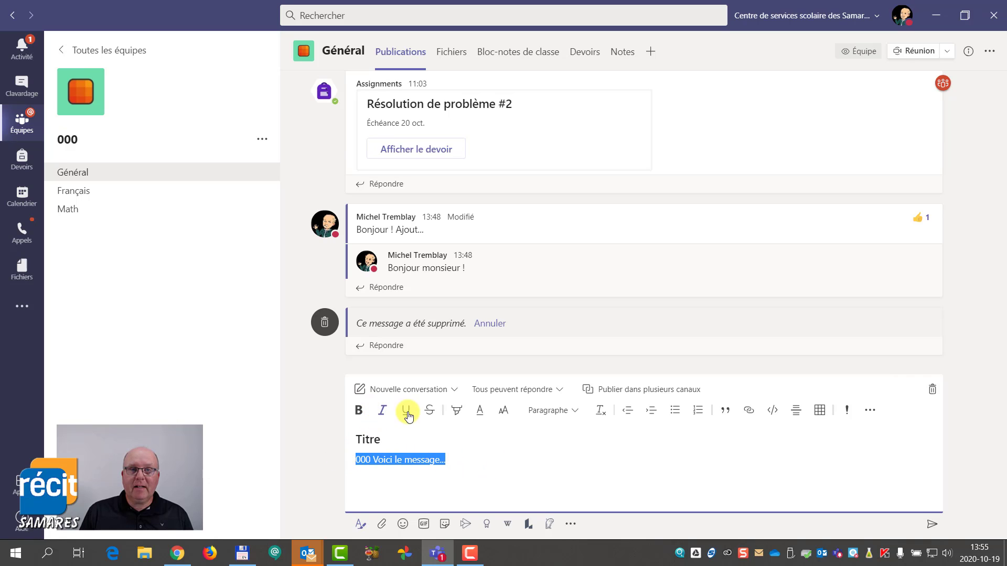
click(504, 411)
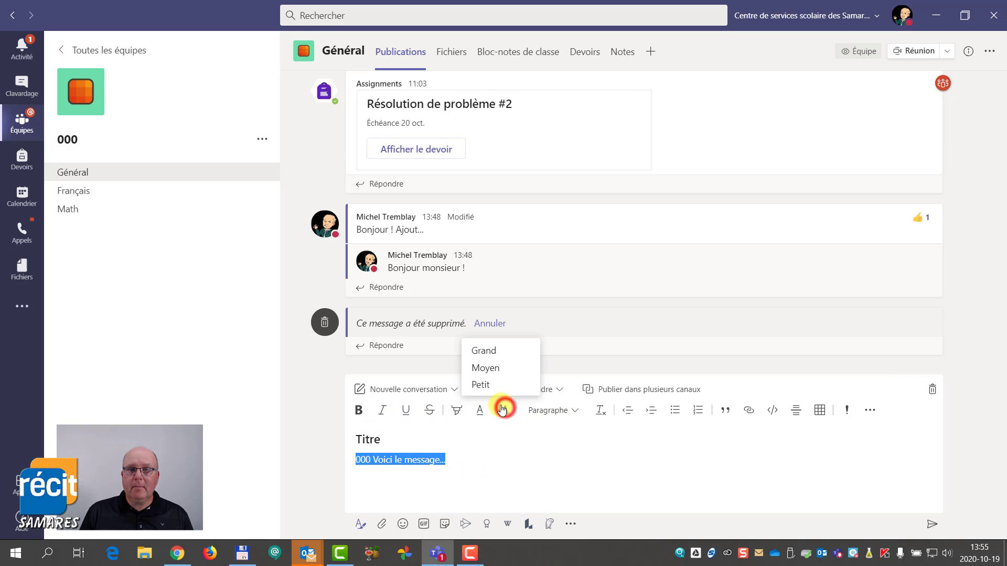
click(493, 350)
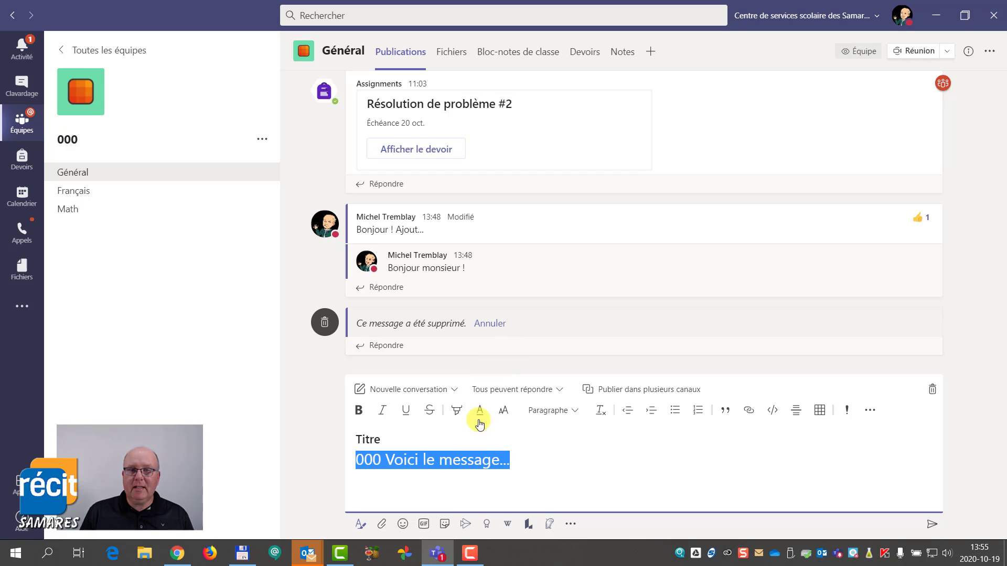
click(455, 411)
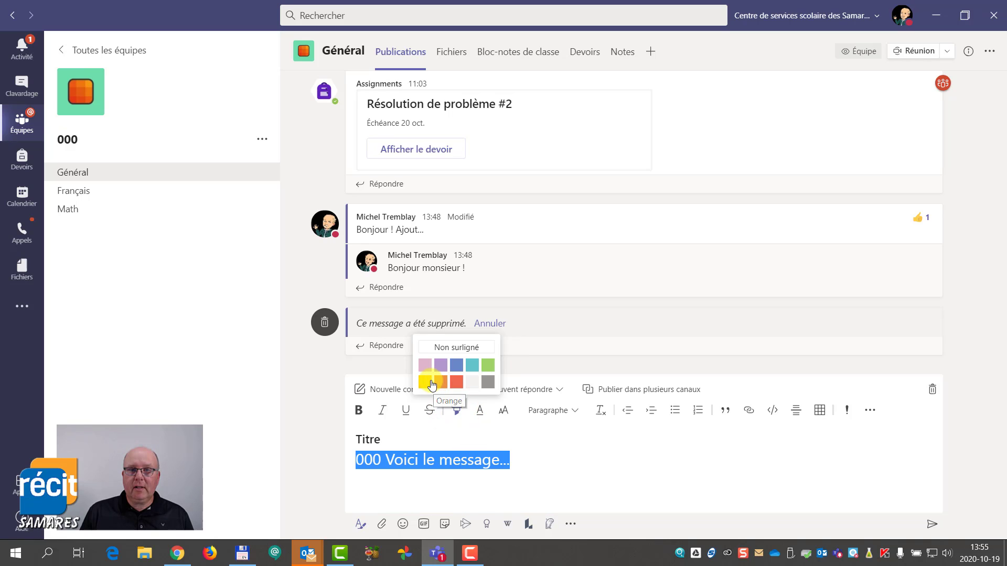
click(425, 388)
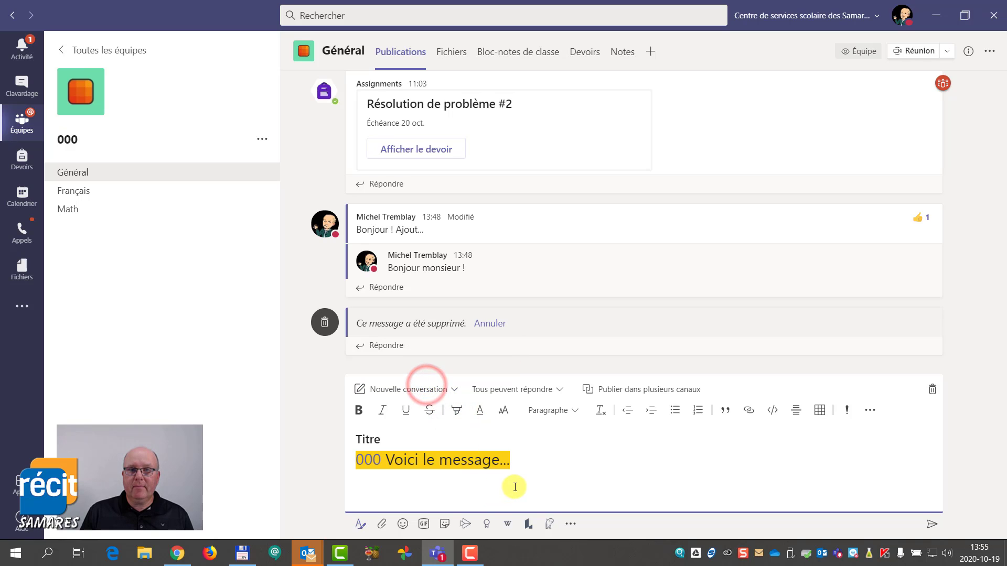
Change the font colour of the "000 Voici le message..." line to blue
click(540, 463)
drag(540, 463, 354, 464)
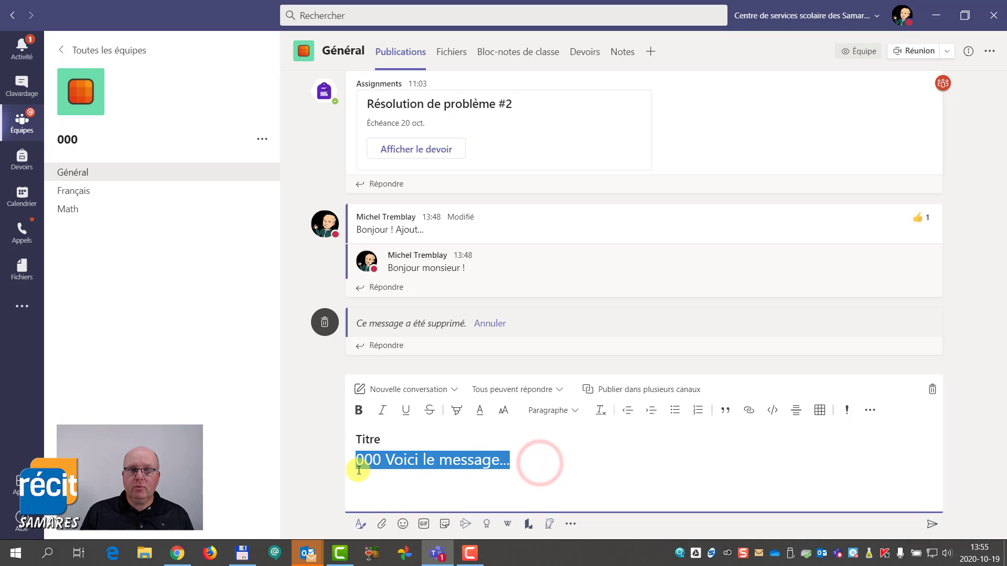
click(480, 413)
click(483, 380)
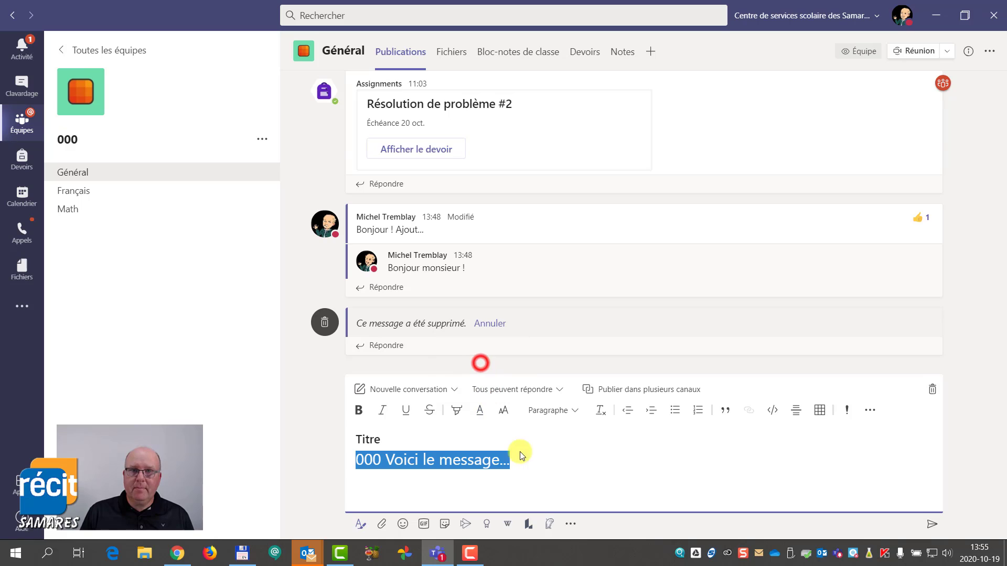
click(526, 457)
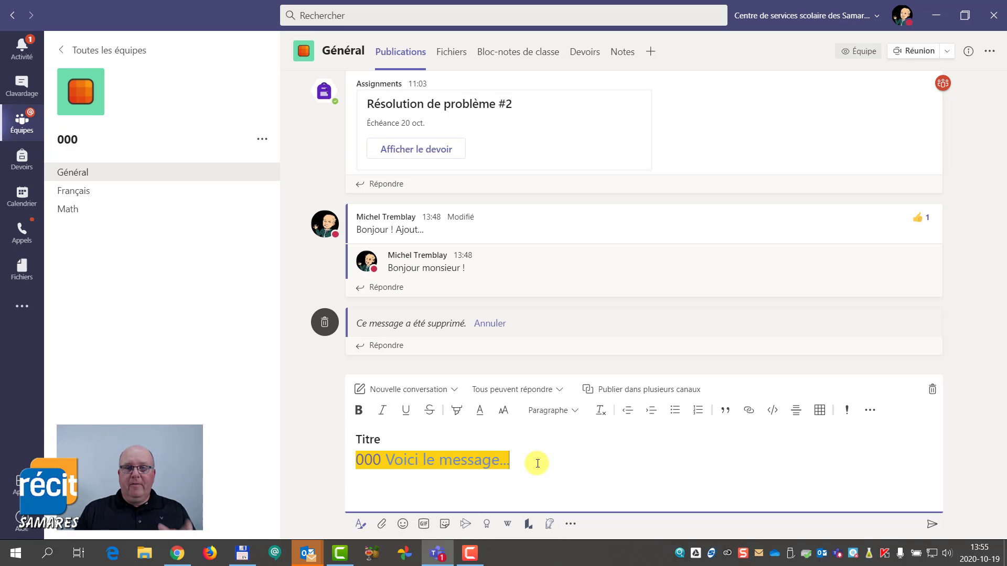
Examine the available paragraph styles and the display text and address fields for inserting a link
click(559, 410)
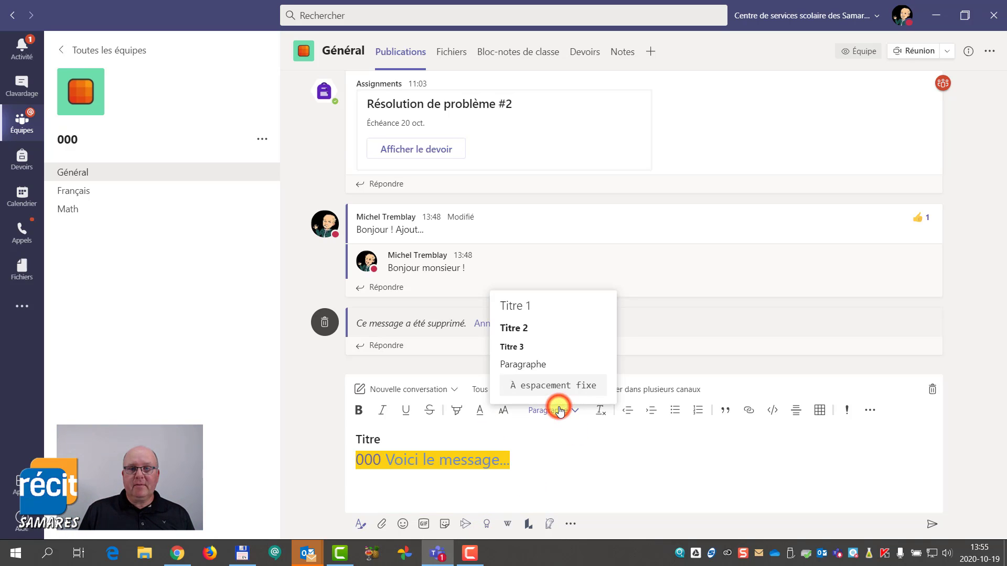
click(583, 456)
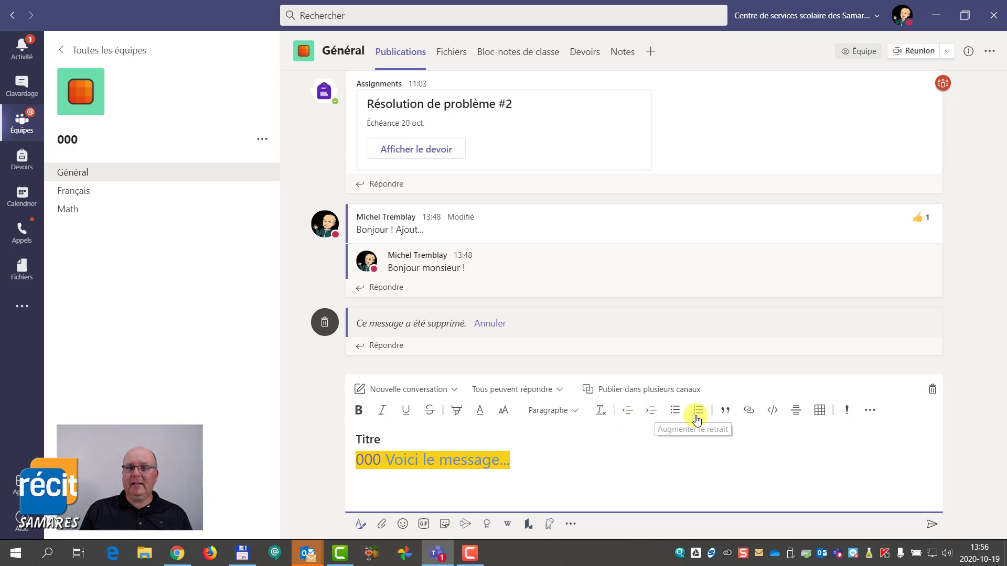
click(748, 414)
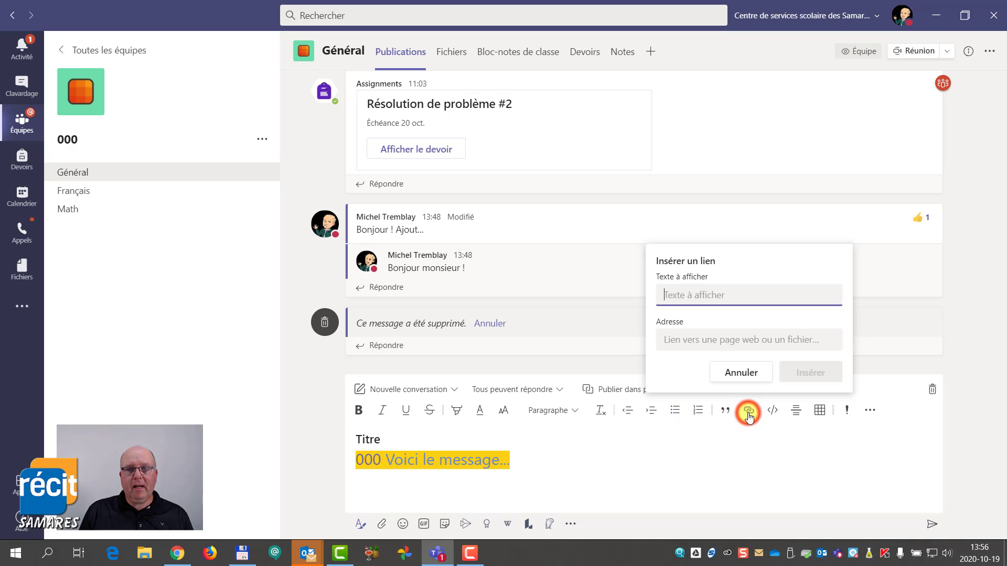
click(677, 341)
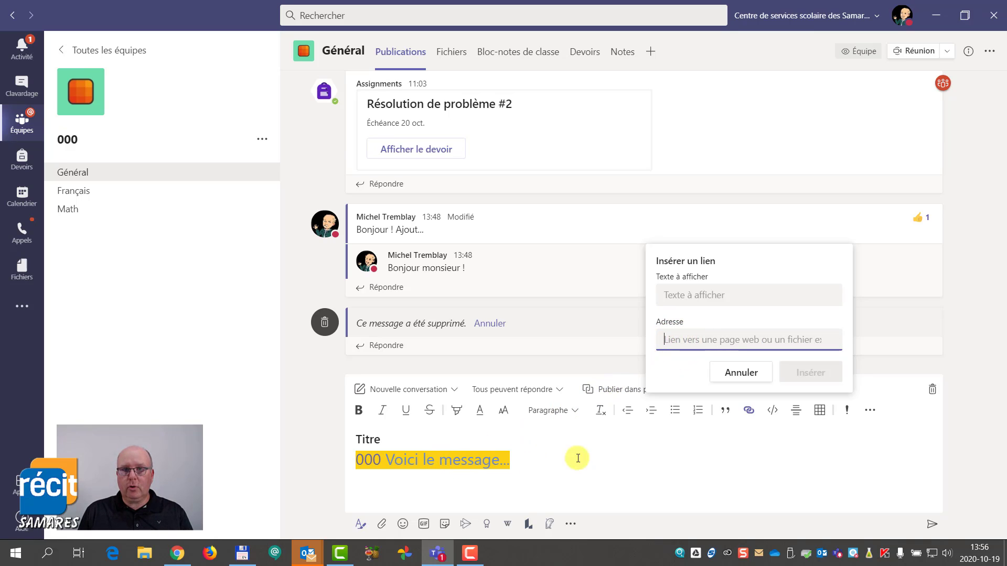
click(756, 380)
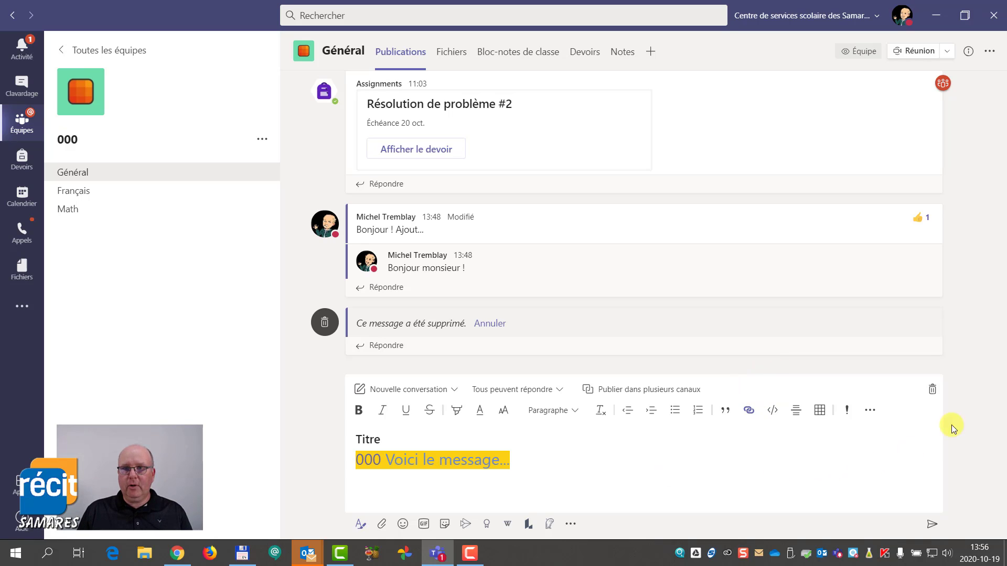
Mark the draft message as important and view the additional undo and redo options
click(847, 410)
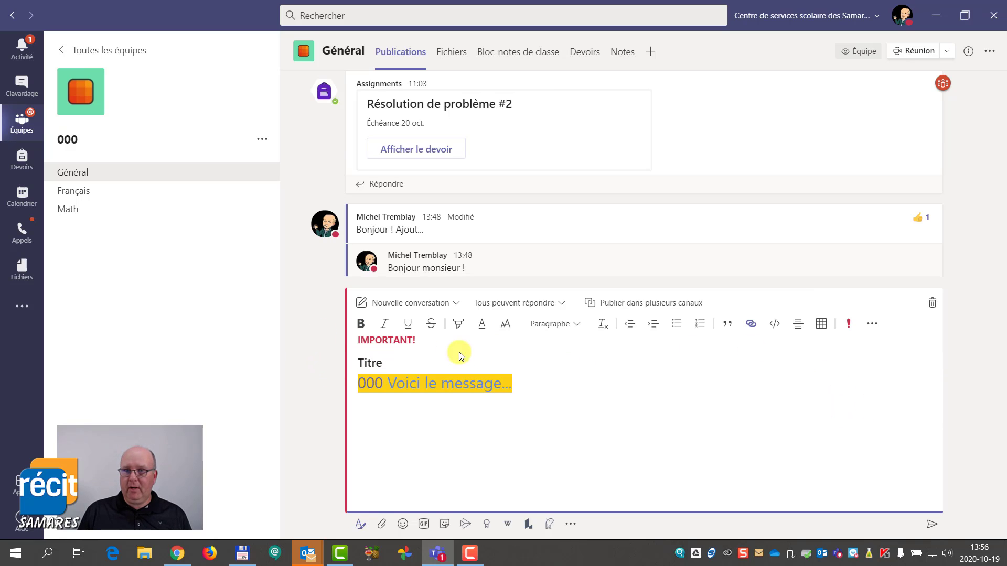
click(875, 324)
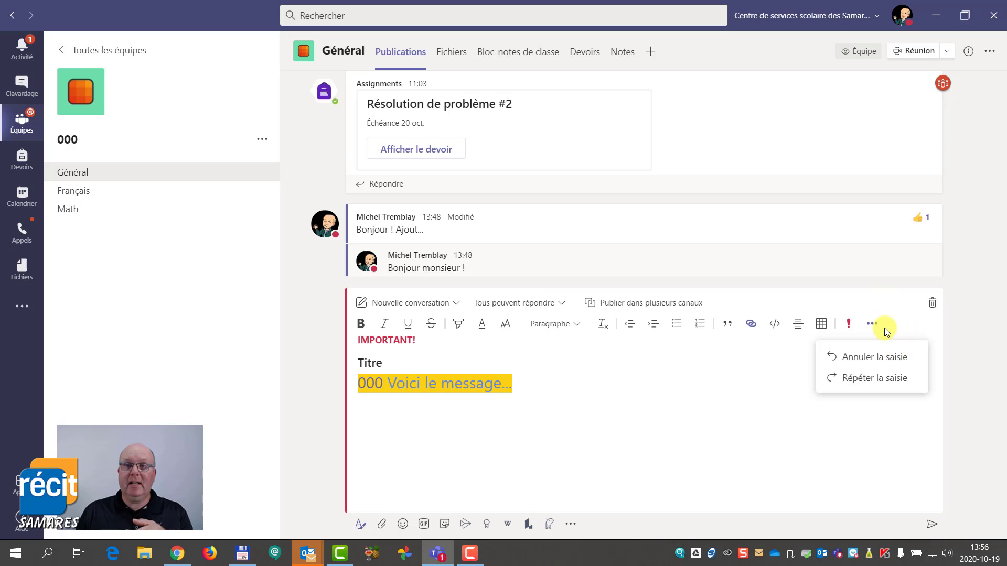
click(759, 378)
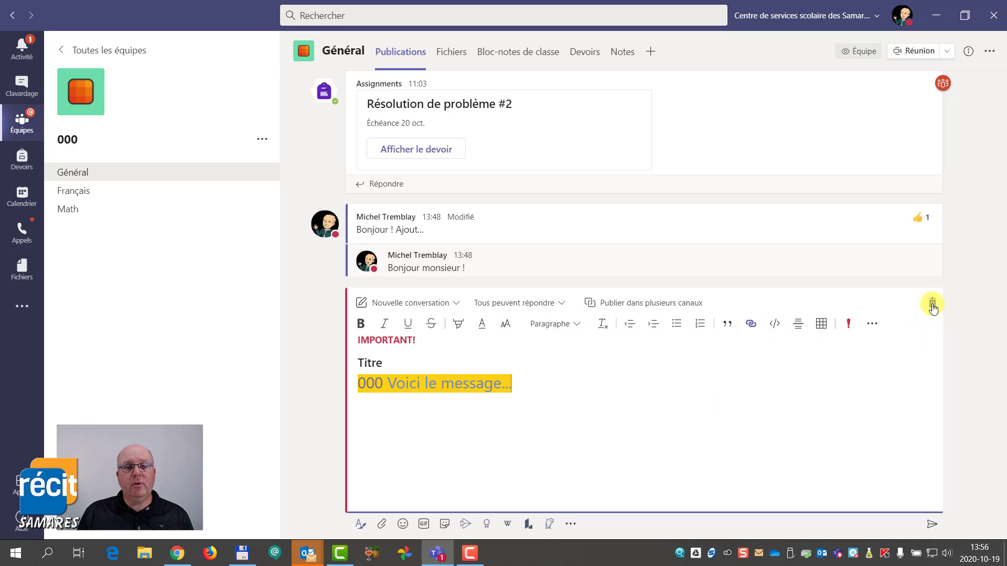
Change the post type to Annonce and enter "Titre" as the banner headline
click(411, 306)
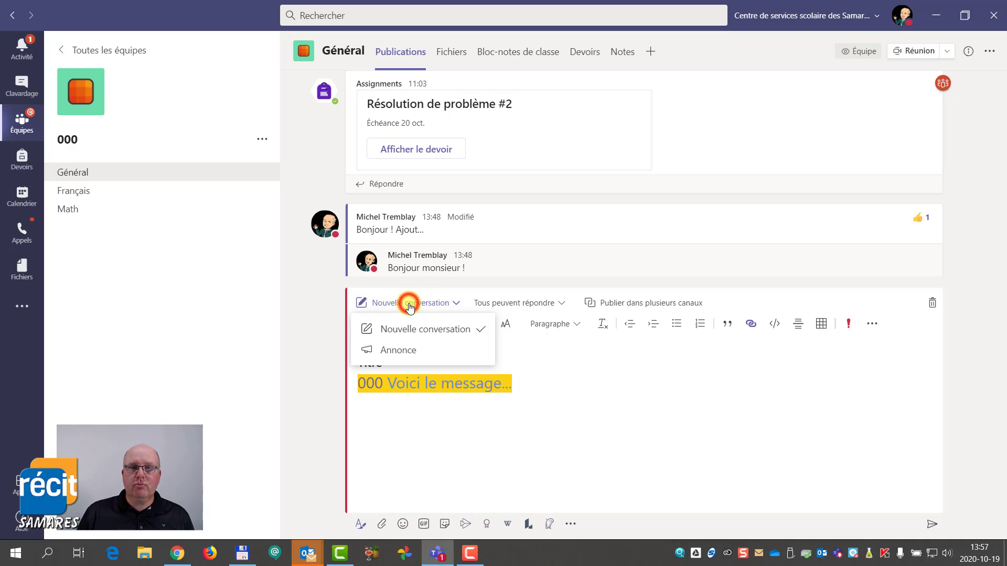
click(411, 353)
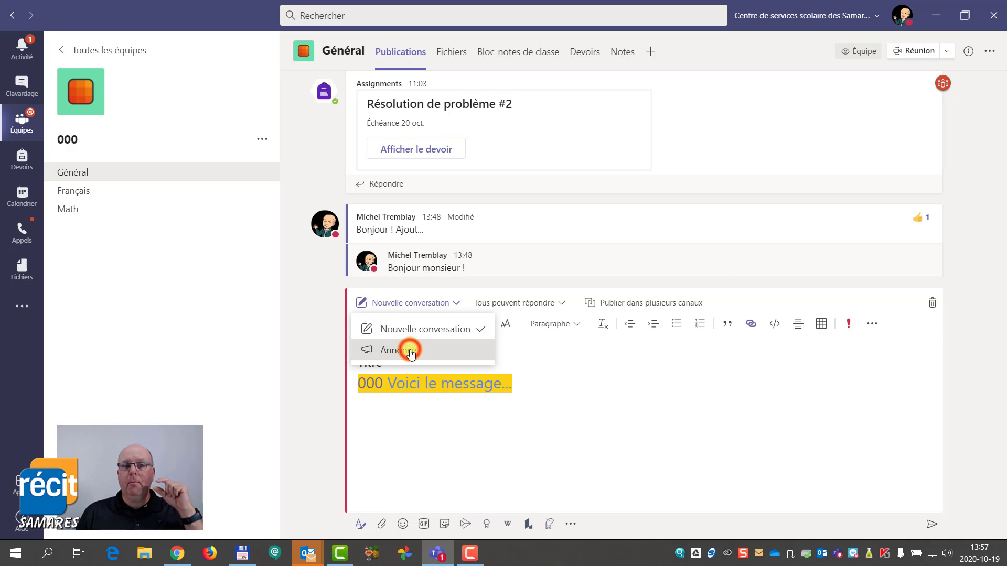
click(467, 304)
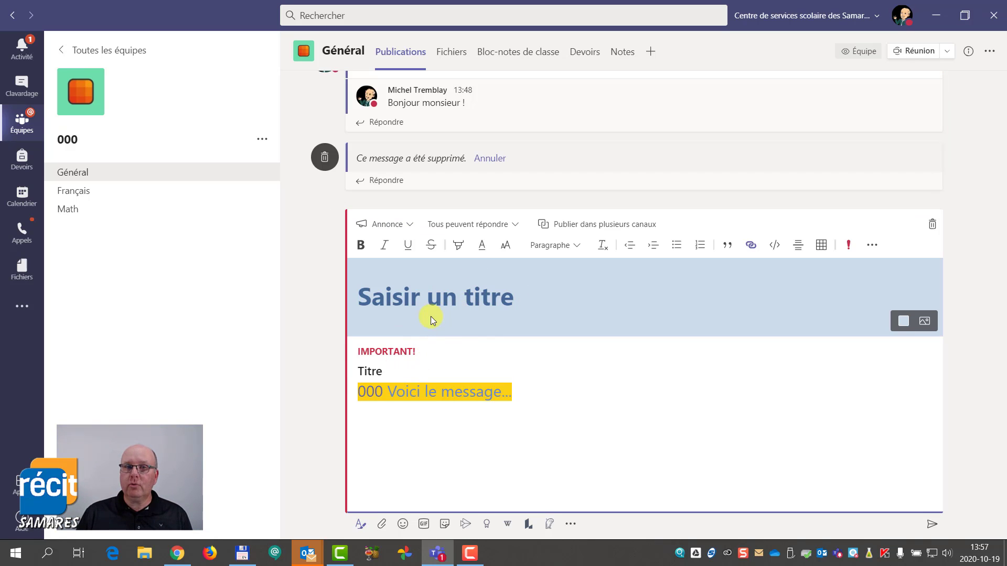
text(Tit)
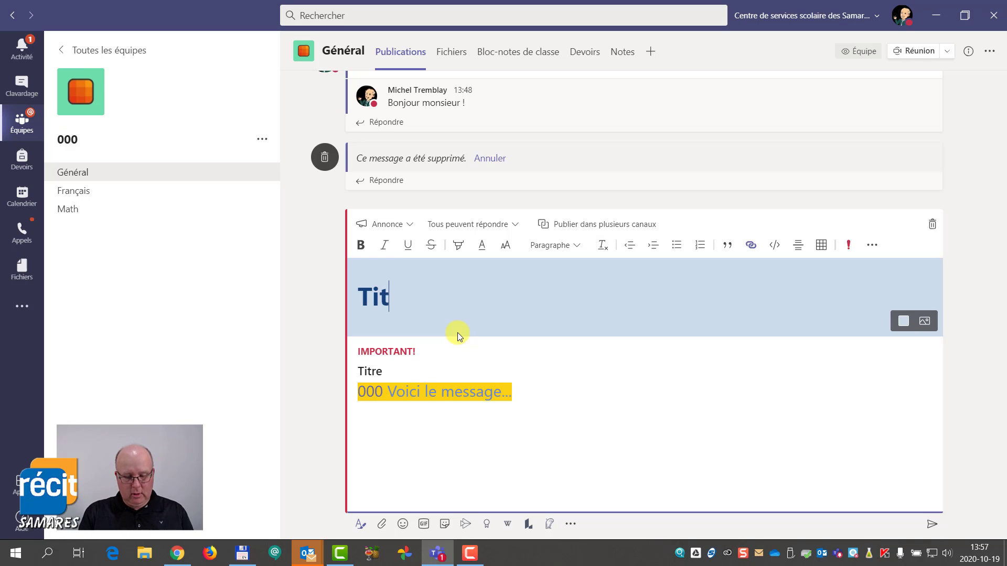
text(re)
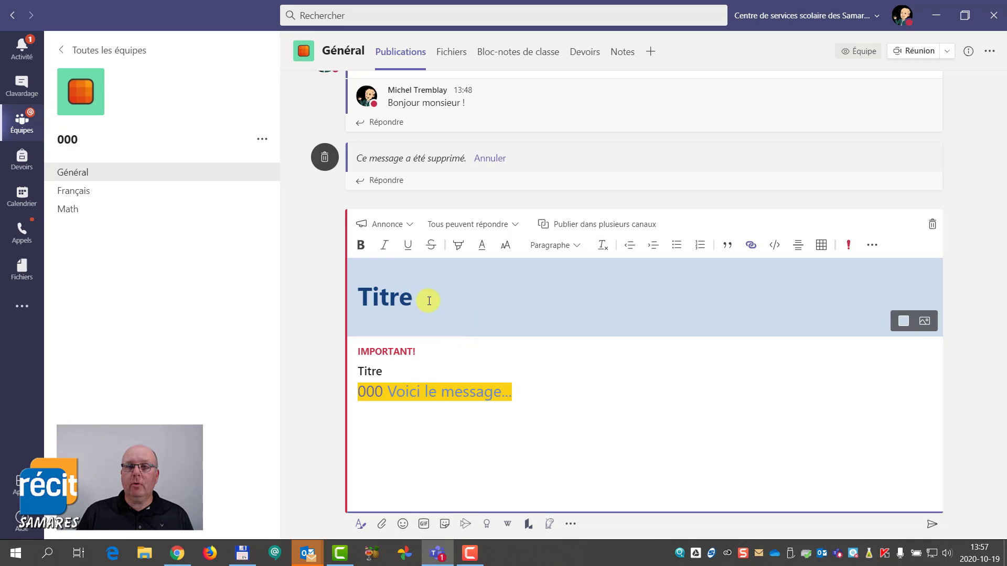
Set the announcement banner's background to the purple fire-breathing dragon image from the Généralités collection
click(925, 324)
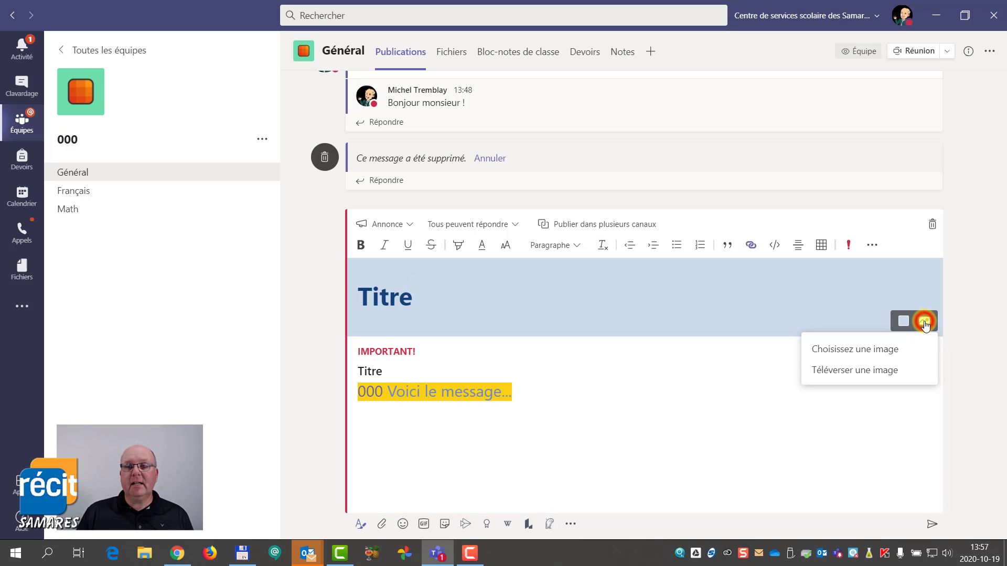
click(863, 350)
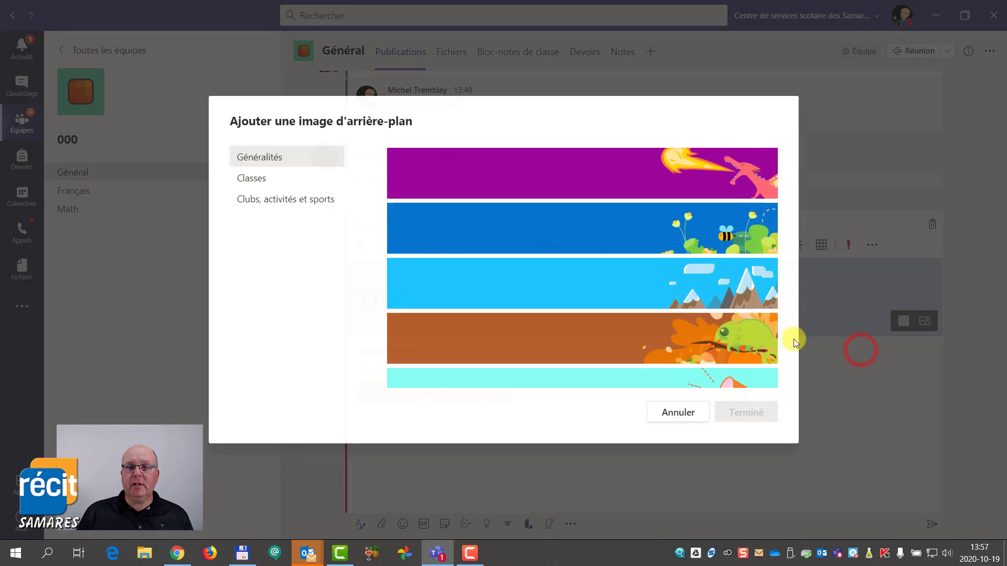
click(682, 173)
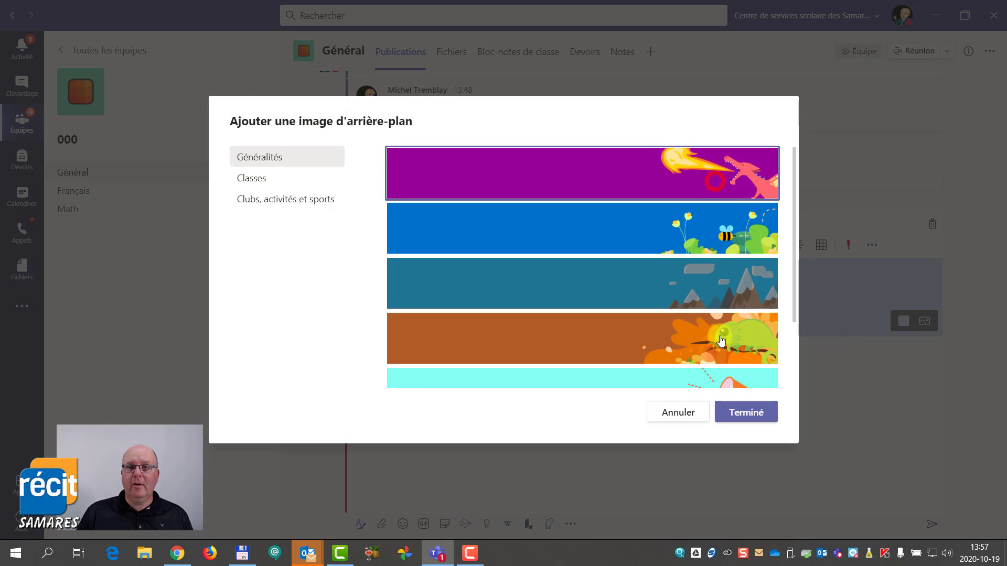
click(737, 412)
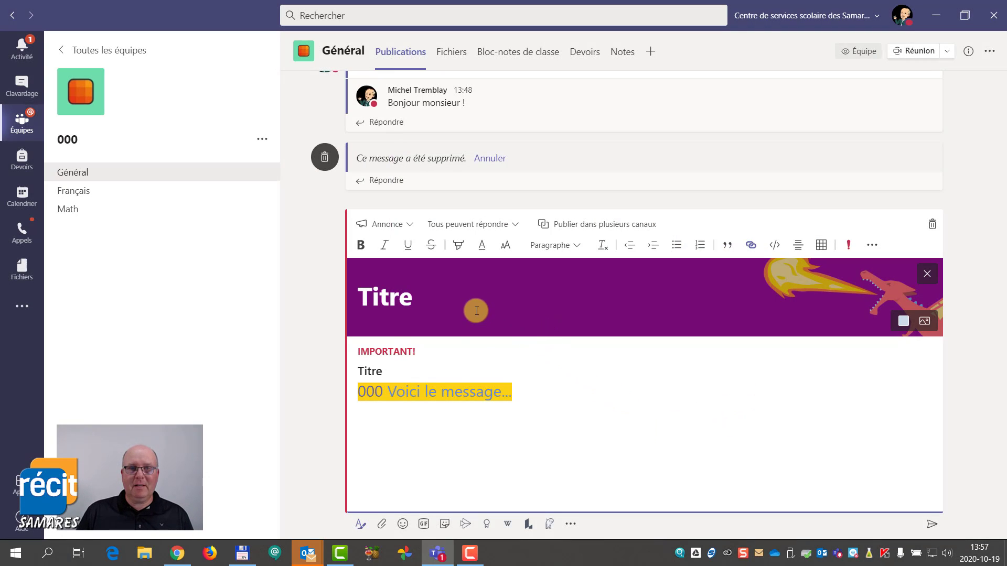
Switch the post type to Nouvelle conversation and back to Annonce
click(396, 223)
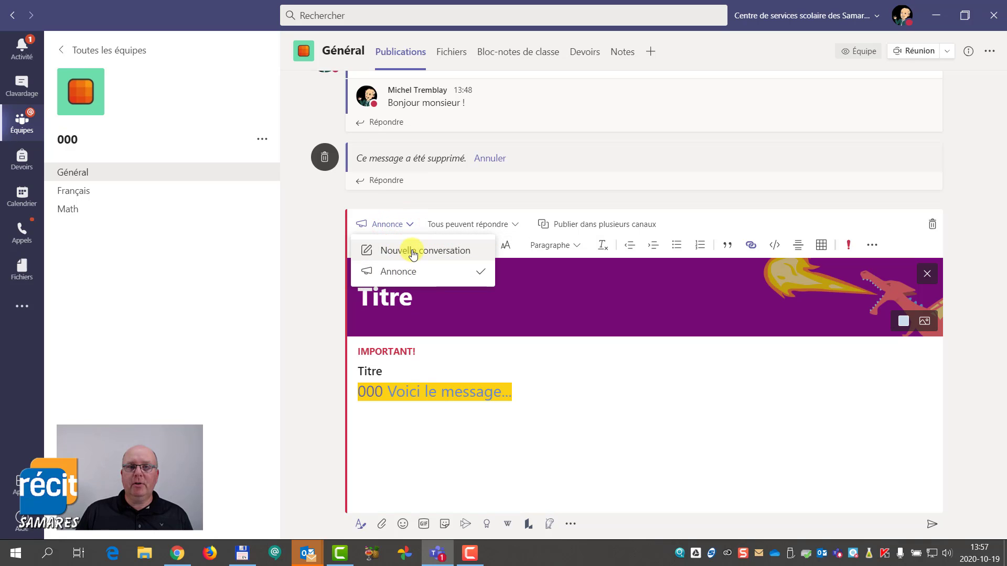
click(414, 252)
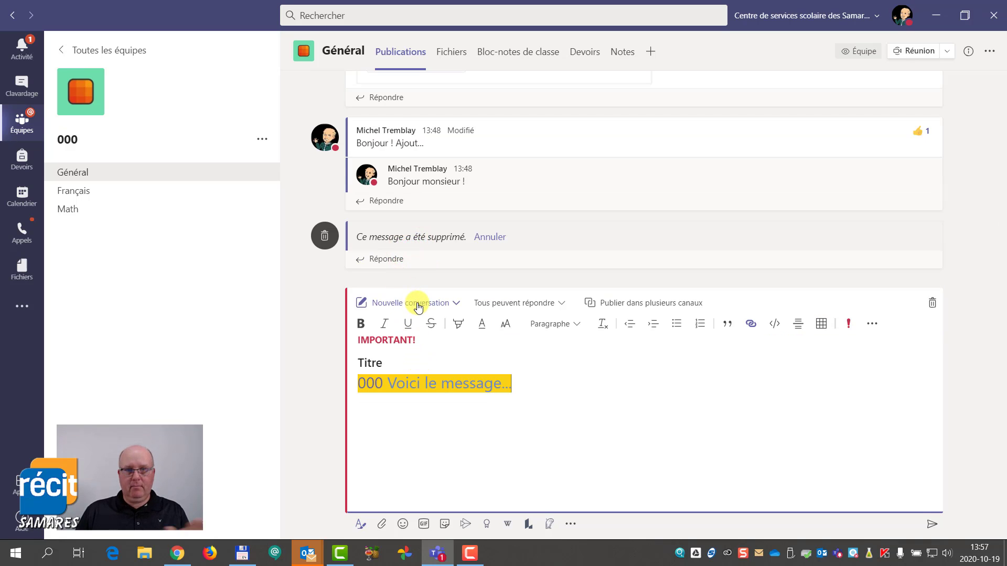
click(418, 306)
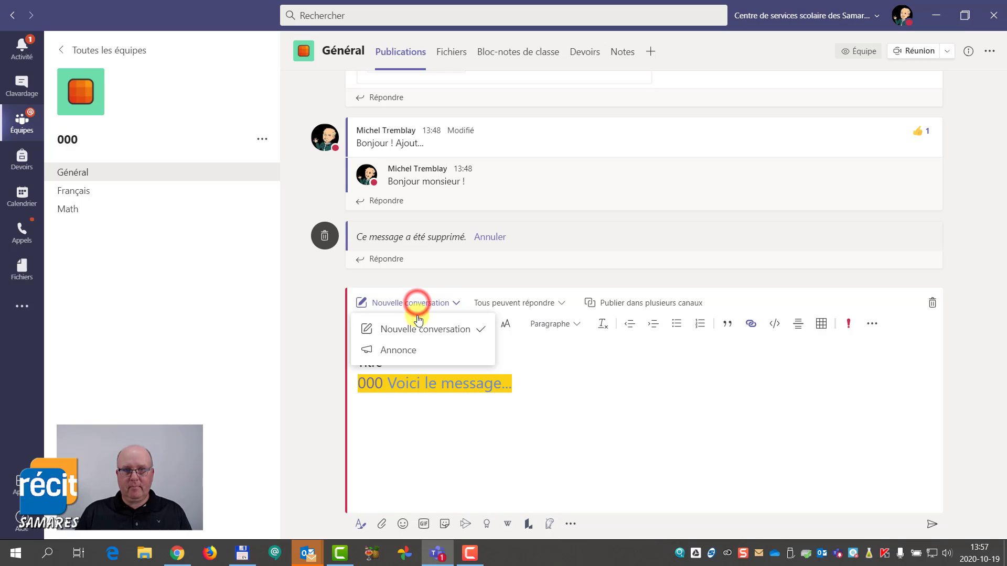
click(417, 349)
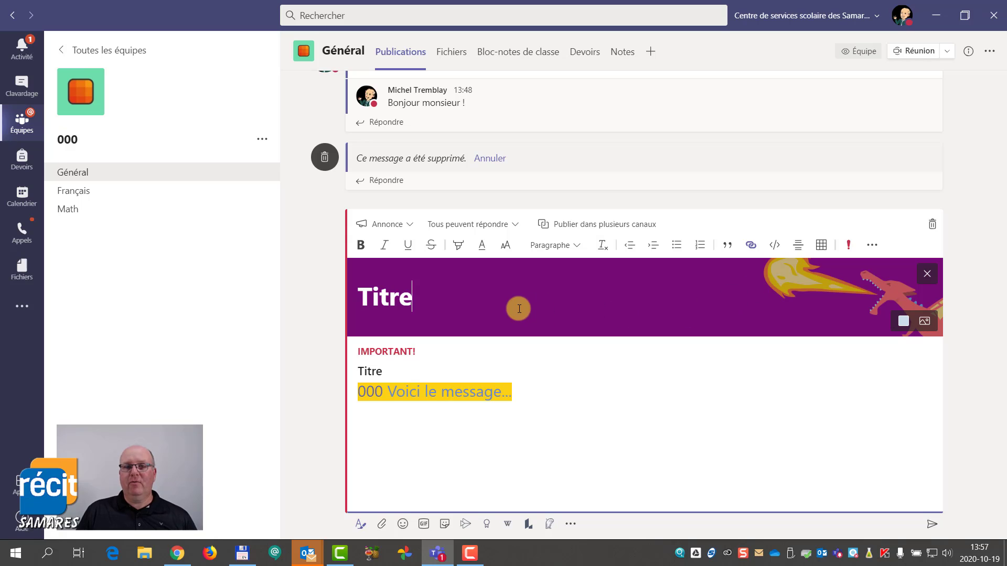
Review the options for who can reply to the announcement, keeping Tous peuvent répondre
click(479, 227)
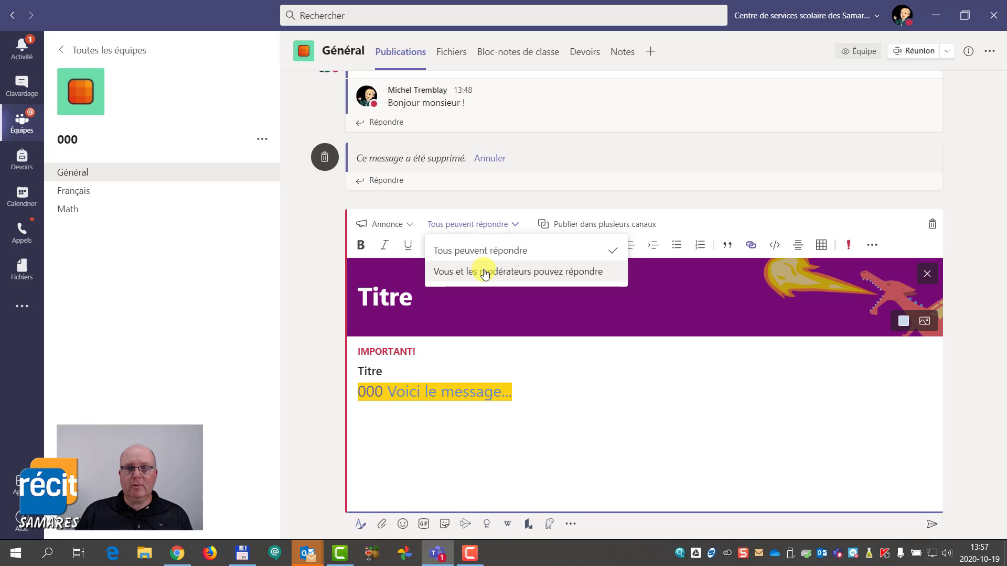
click(490, 225)
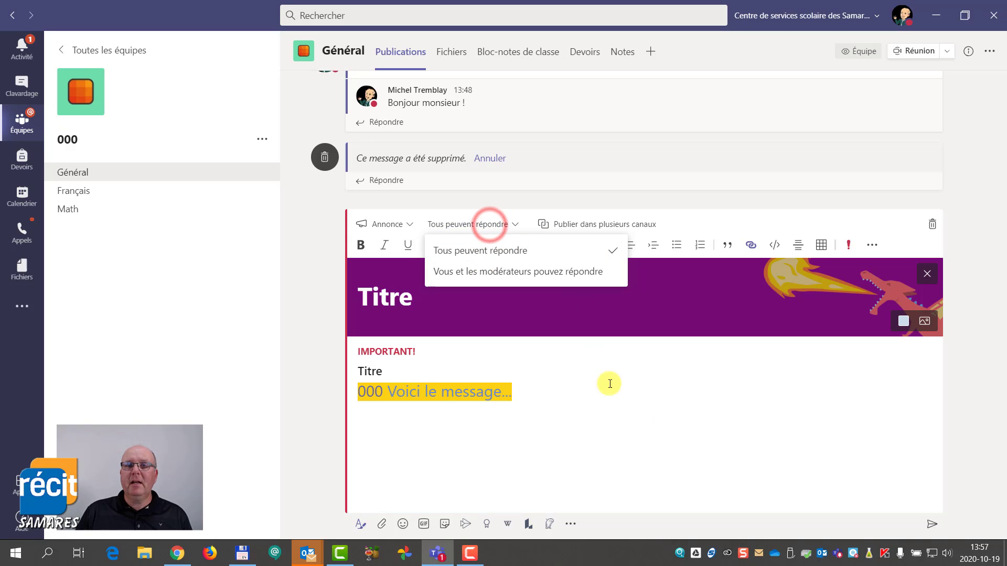
click(669, 412)
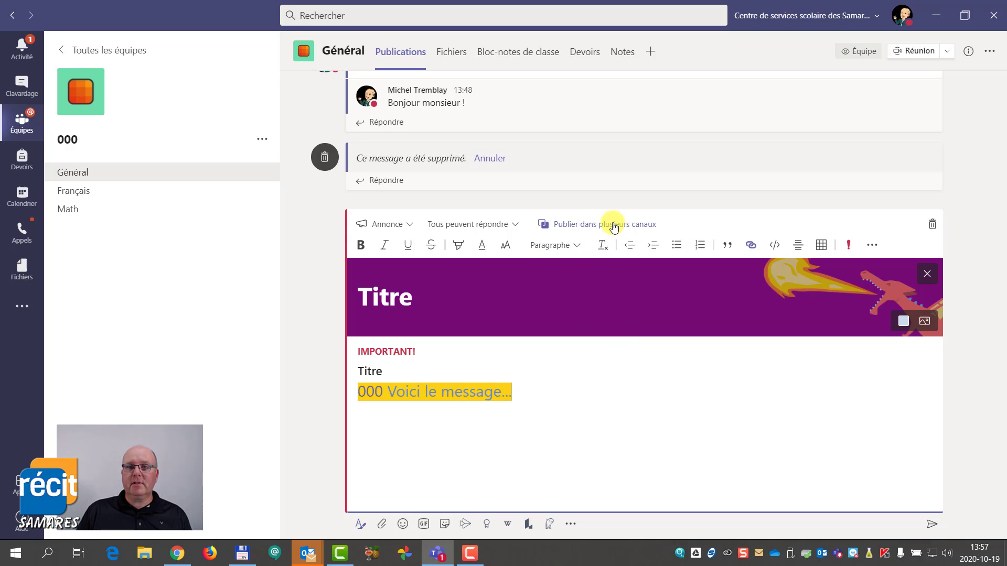
Turn on publishing to several channels and try adding Général and Ateliers praTIC from 330 - Services éducatifs and Général from 330 - Récit CSS
click(613, 226)
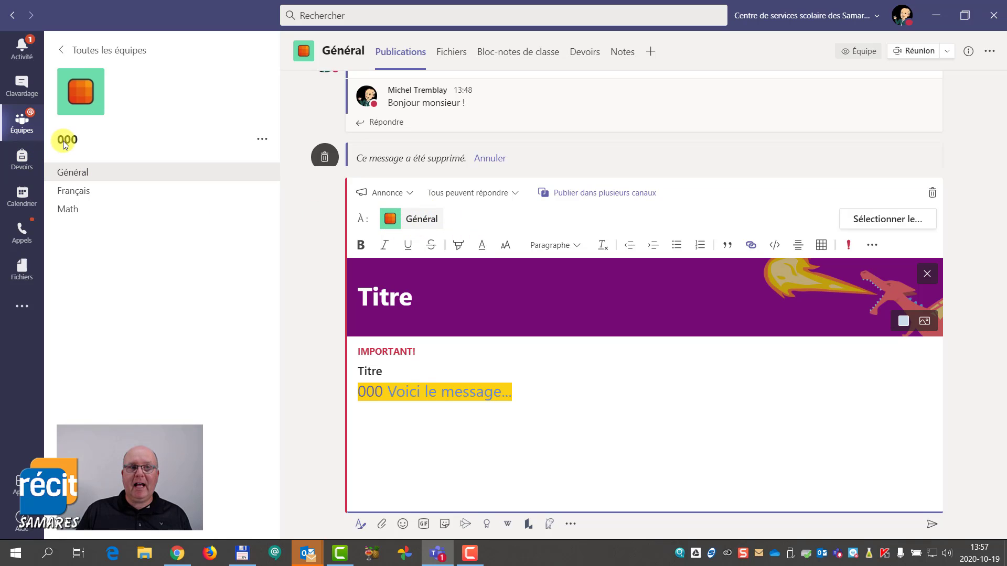
click(898, 219)
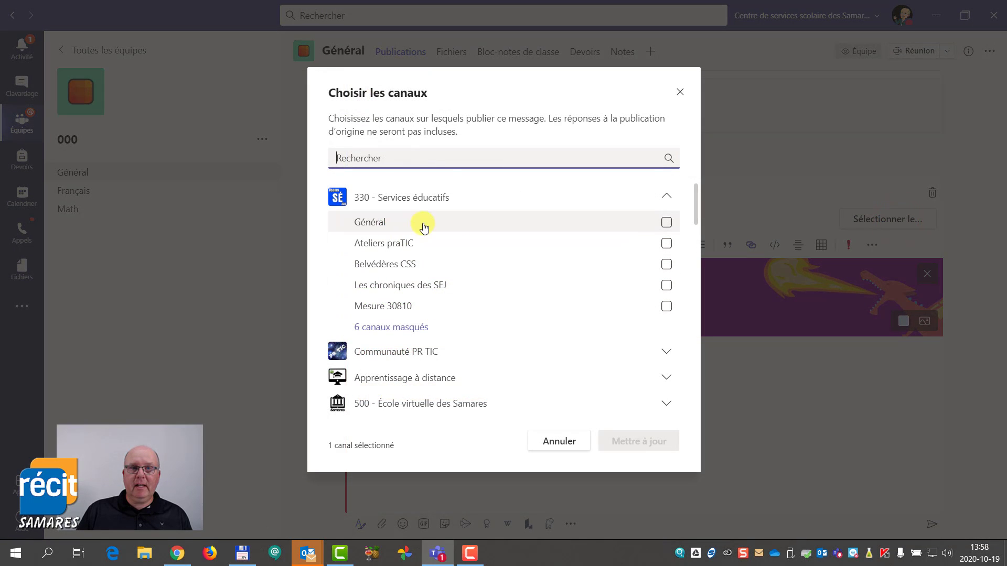
click(666, 222)
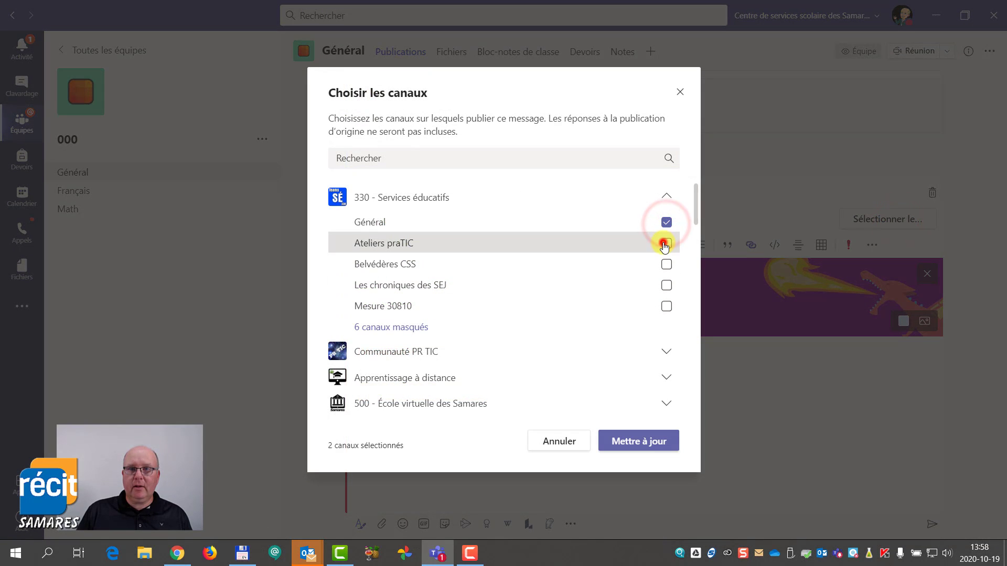
click(666, 243)
scroll(578, 300, down, 3)
click(666, 297)
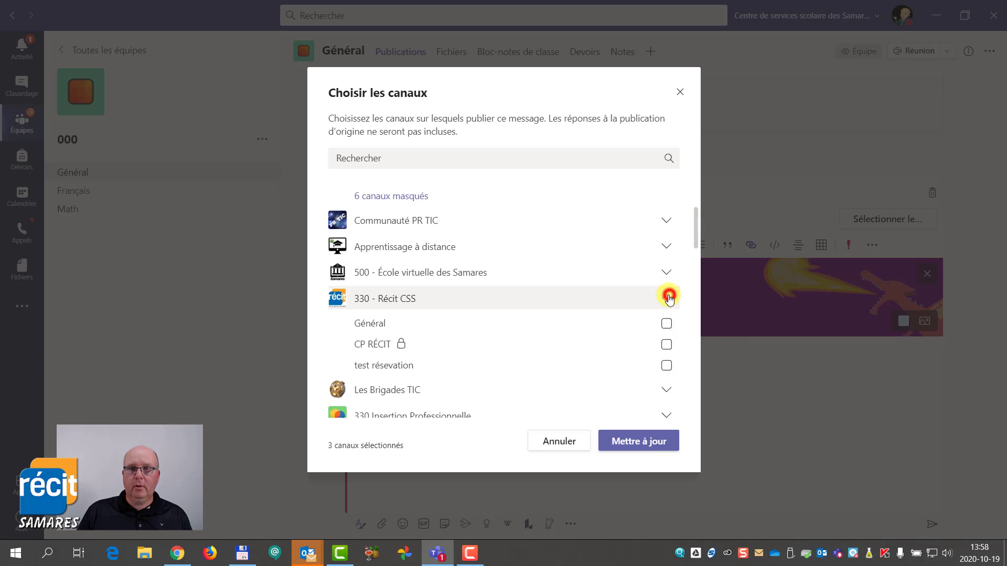
click(666, 323)
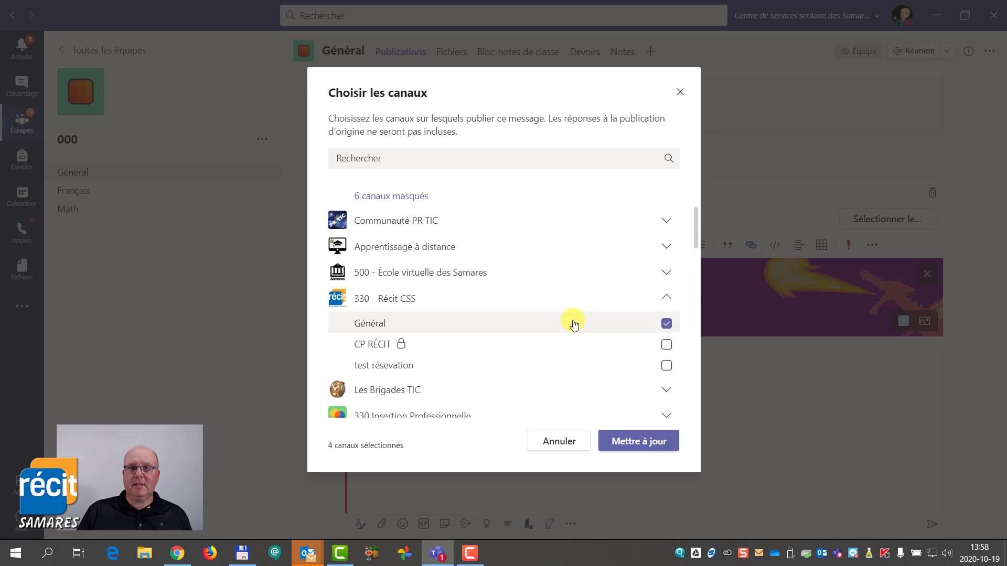
scroll(582, 367, down, 3)
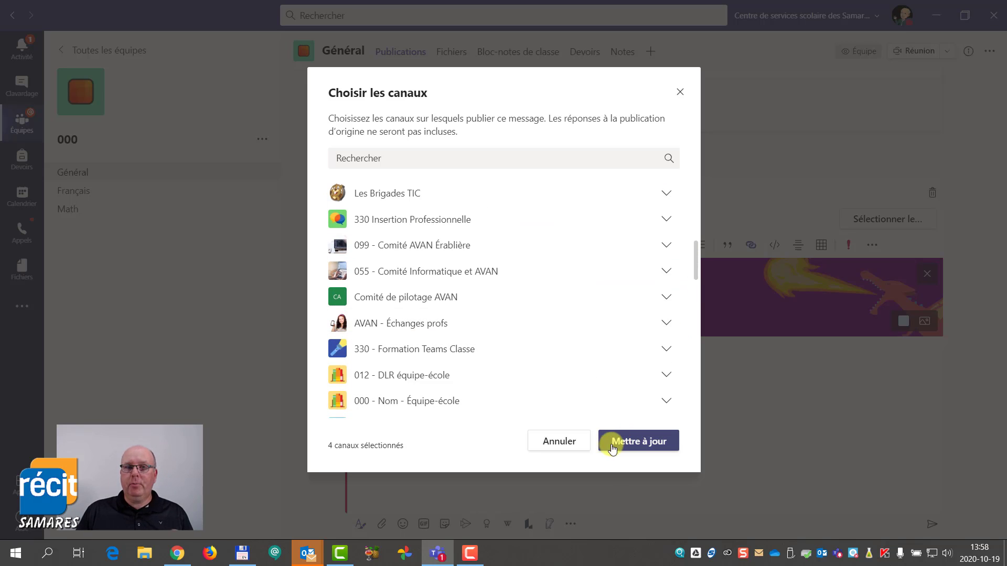
click(572, 442)
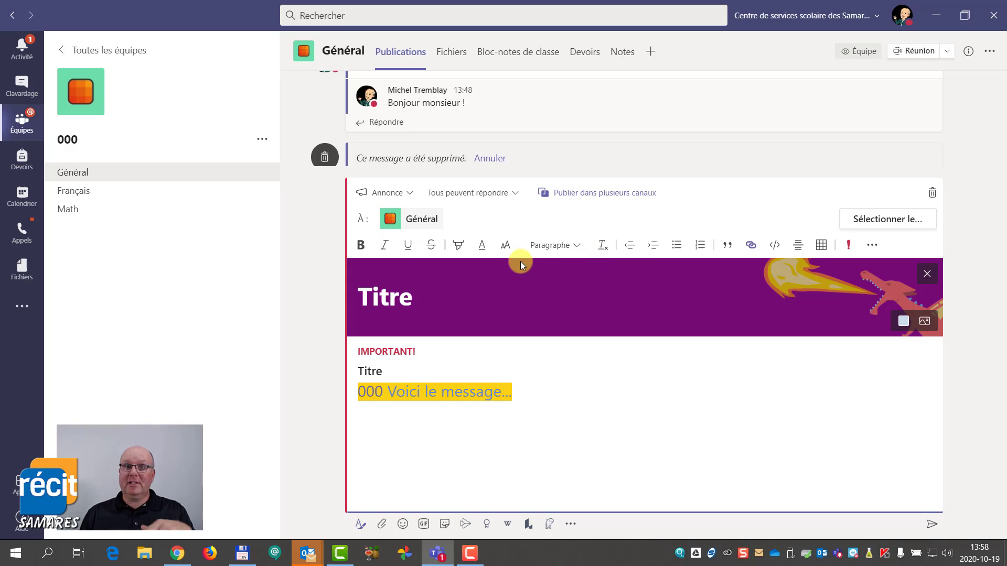
Delete the draft announcement from the Général channel and confirm its removal
click(389, 74)
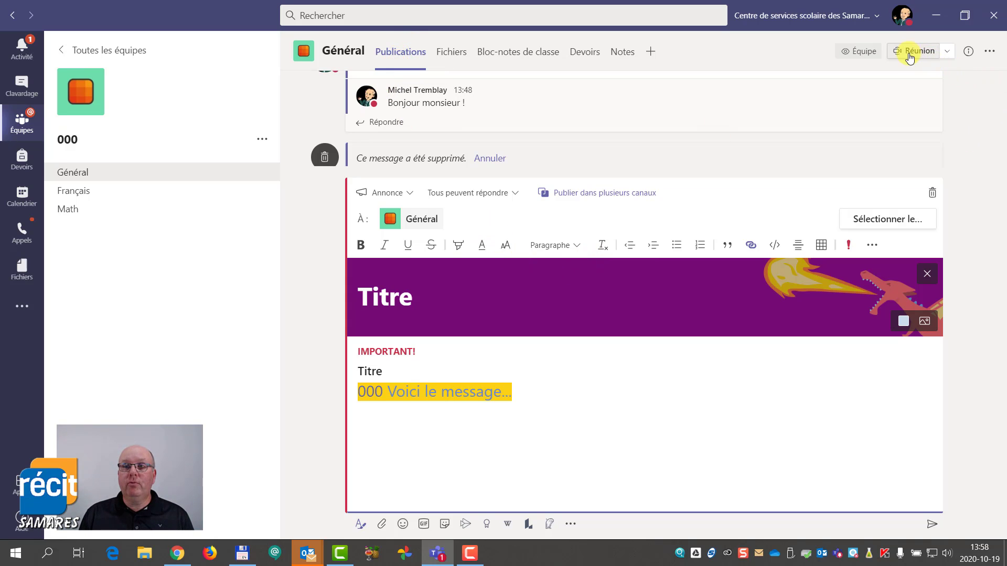
click(932, 193)
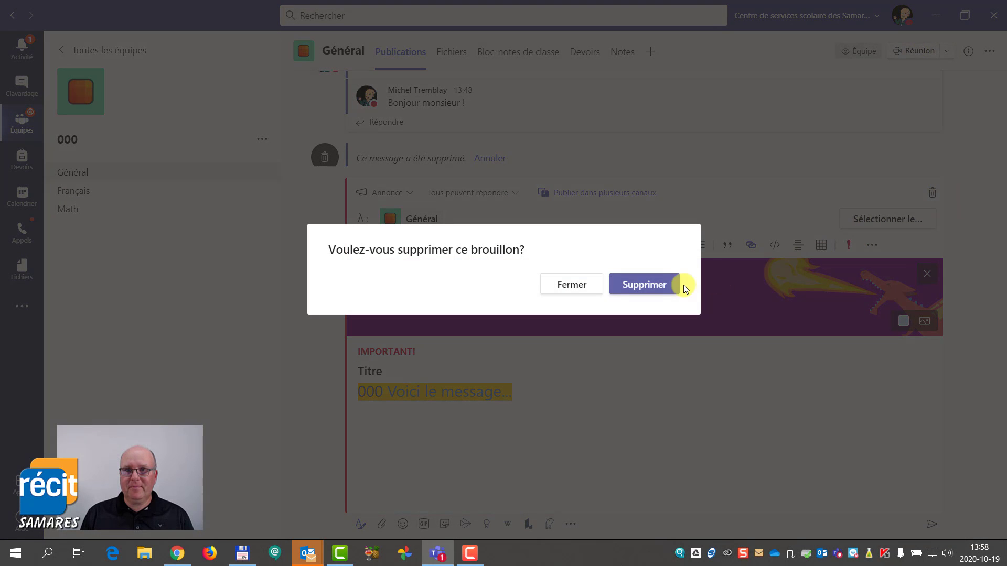
click(653, 288)
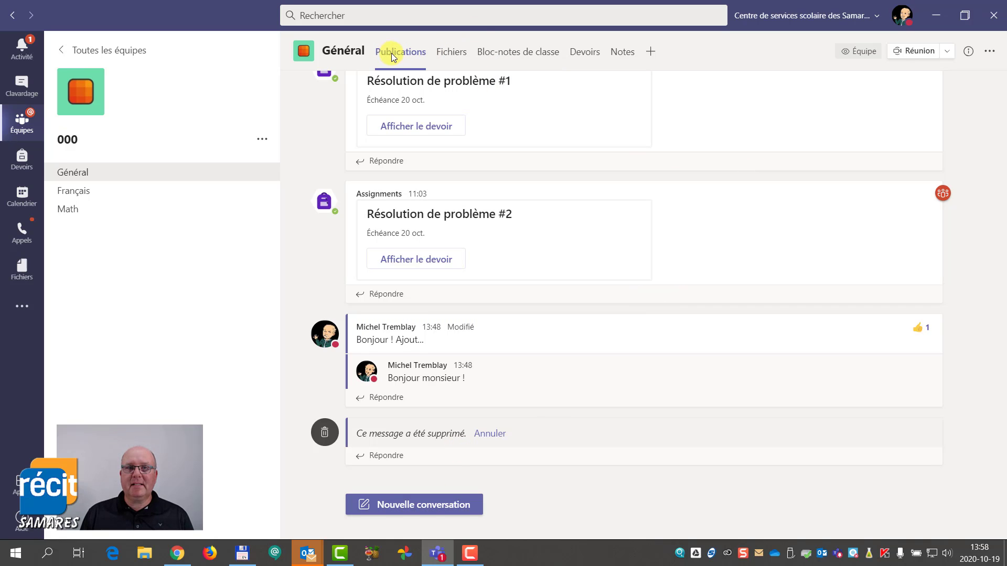
Start and join an instant meeting in the Général channel, and minimise the meeting window
click(921, 51)
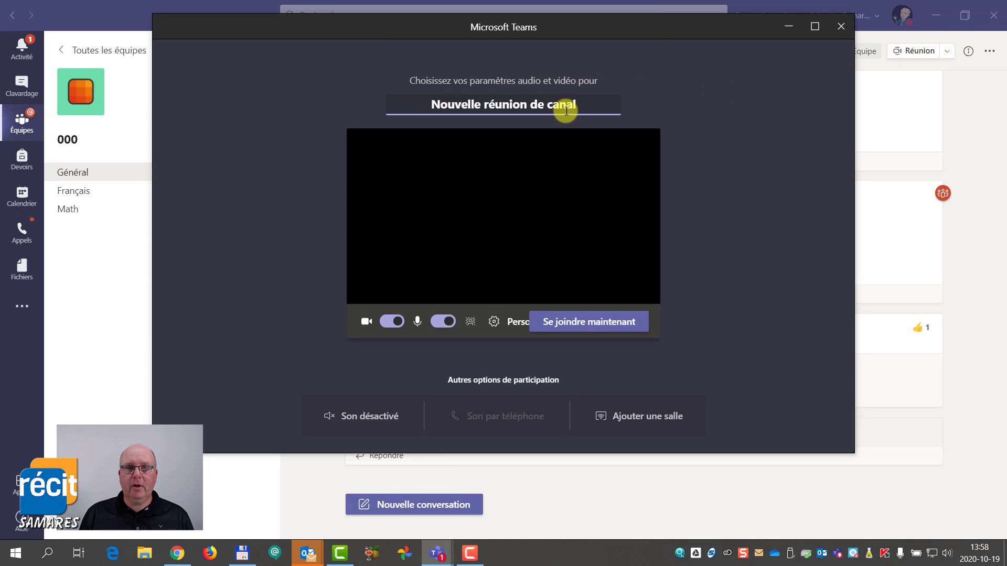
click(578, 318)
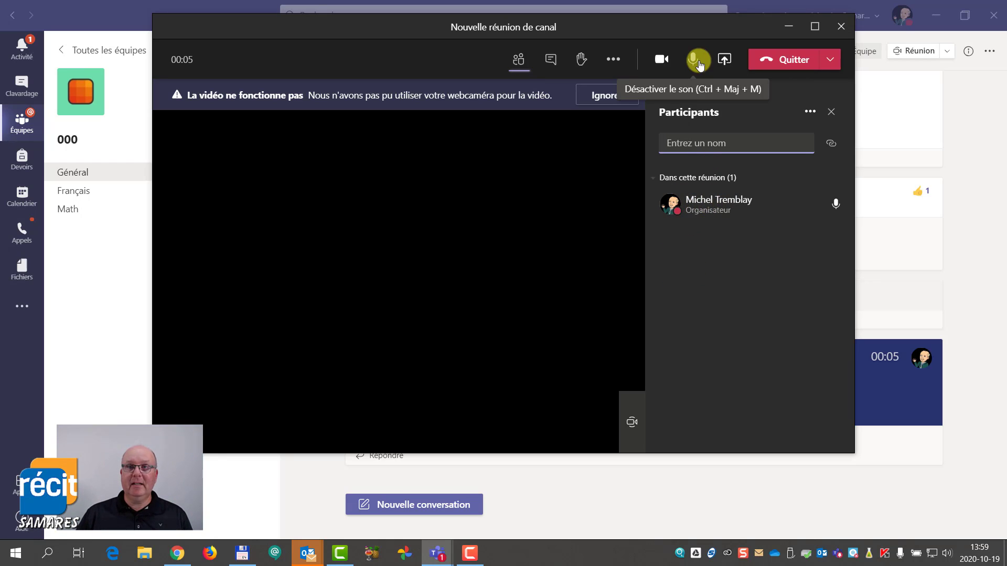
click(786, 27)
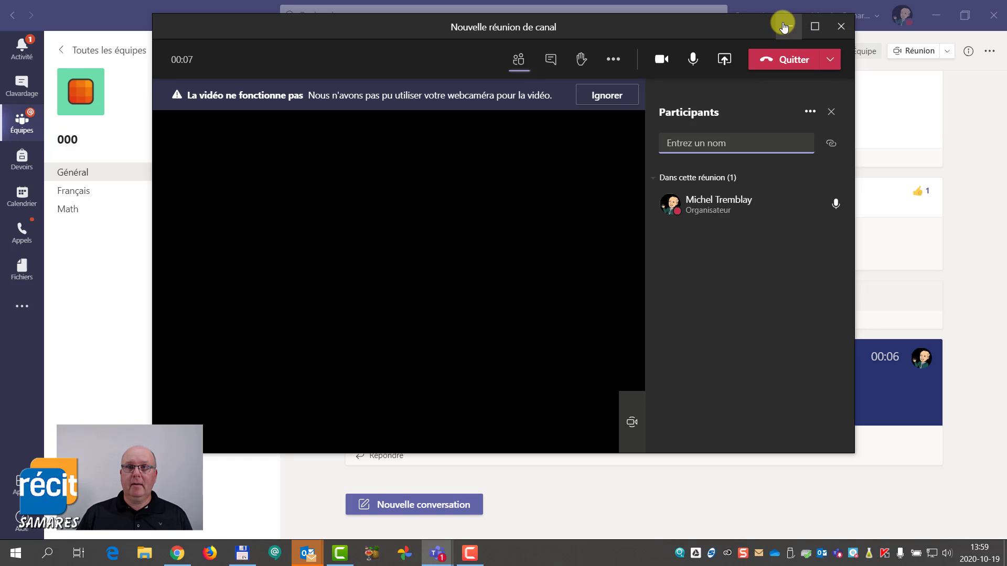